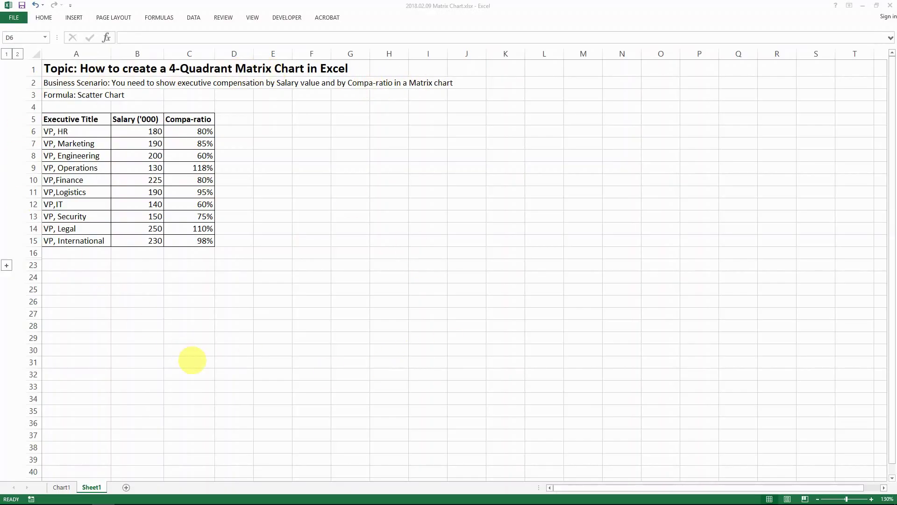
Switch to the browser to view the BCG quadrant example images, and return to the Excel workbook.
key(alt+Tab)
key(alt+Tab)
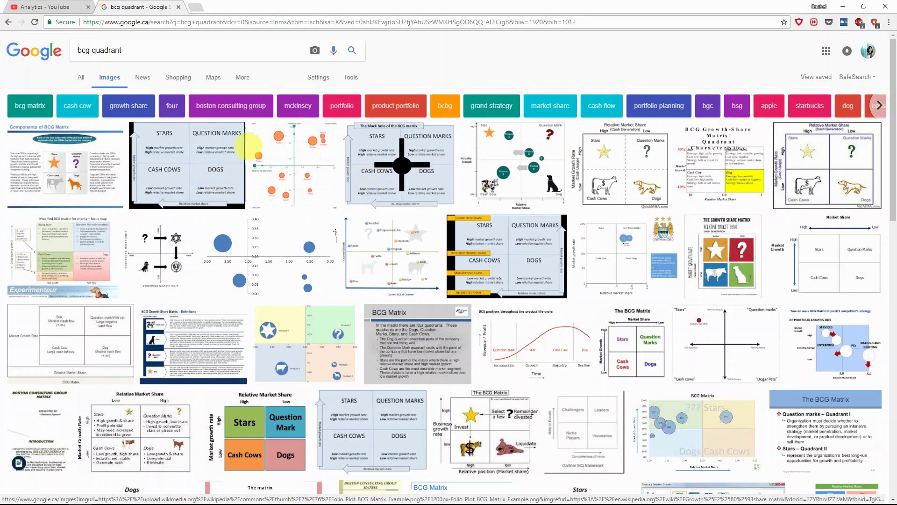
key(alt+Tab)
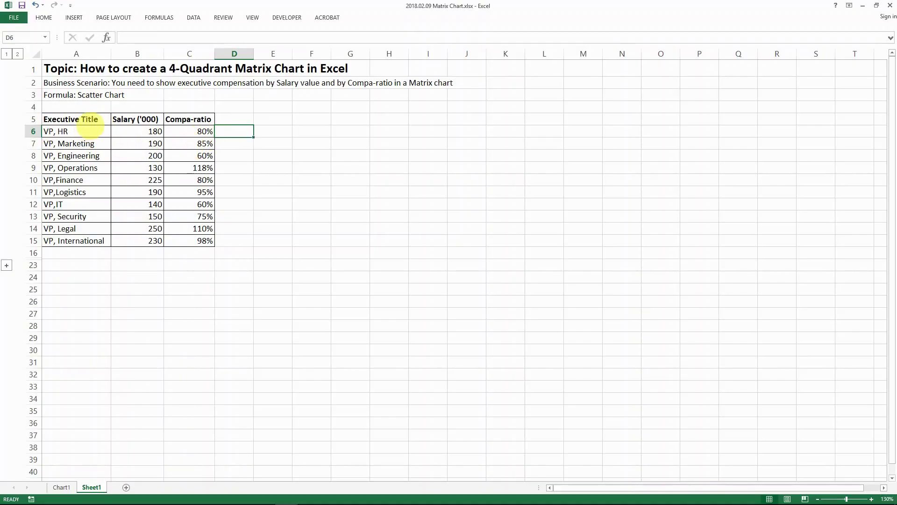
Review the executive titles in A6:A15 and how they are plotted on the Chart1 sheet.
drag(91, 131, 90, 240)
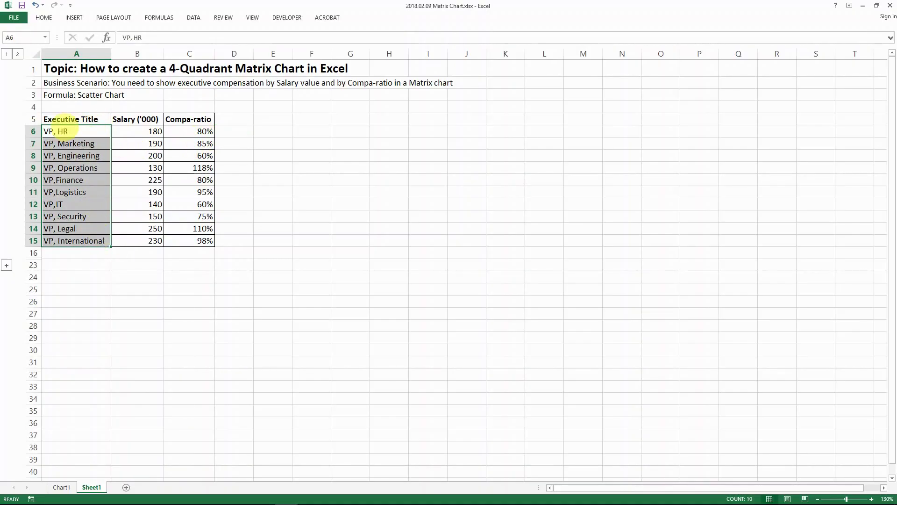
drag(74, 131, 56, 241)
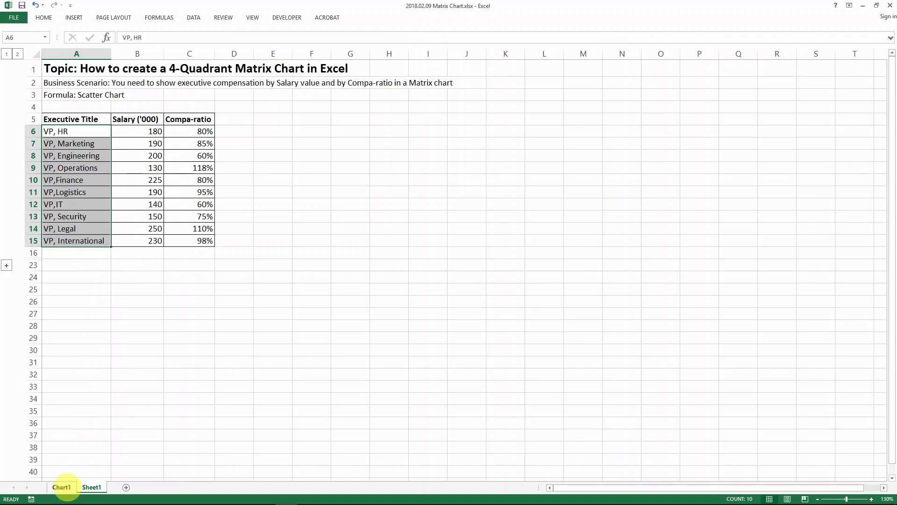
click(62, 488)
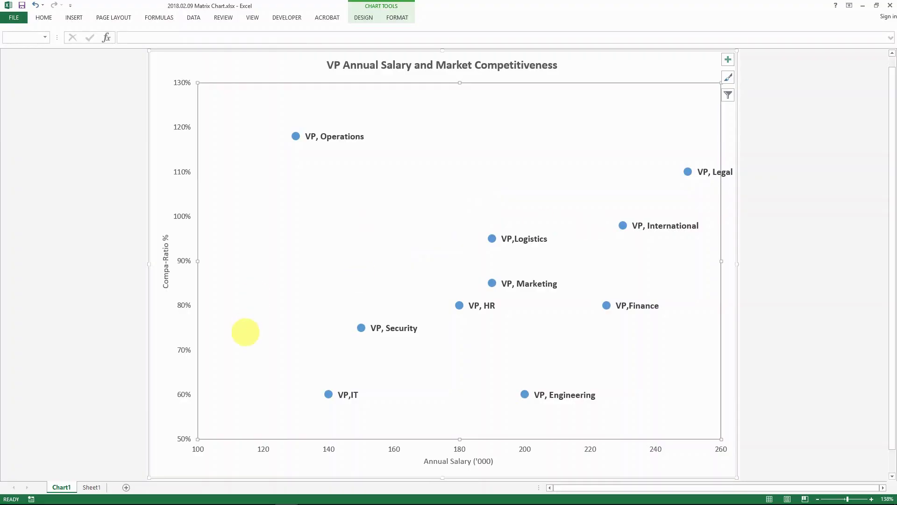
click(91, 487)
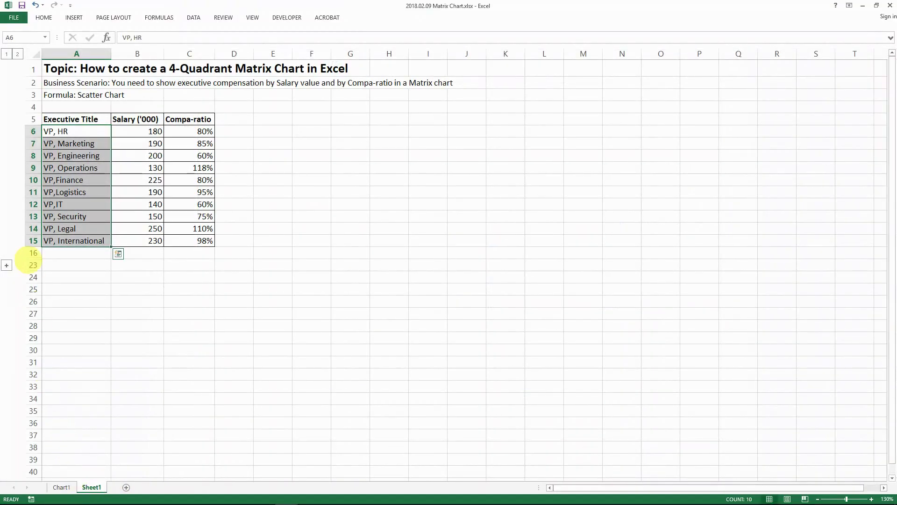
Expand the grouped rows 17 to 22 with the axis line values and check the quadrant lines on Chart1.
click(6, 265)
click(62, 487)
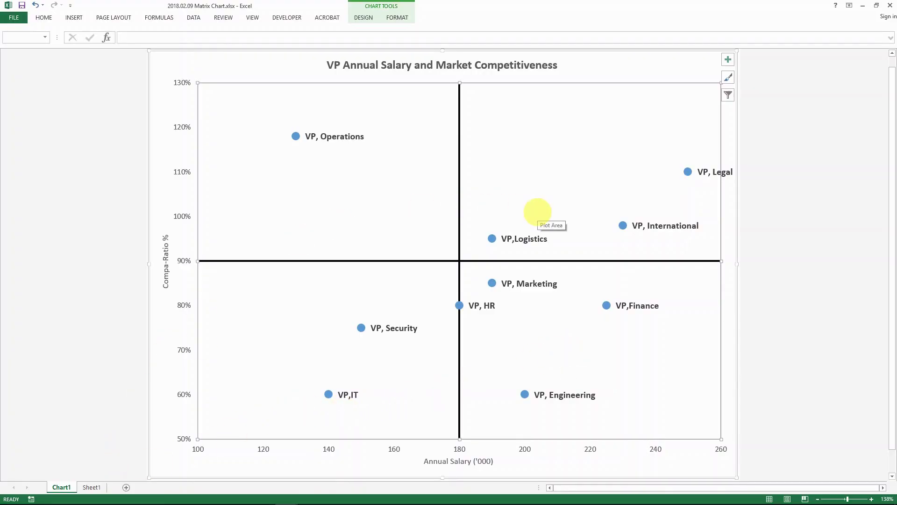
click(90, 487)
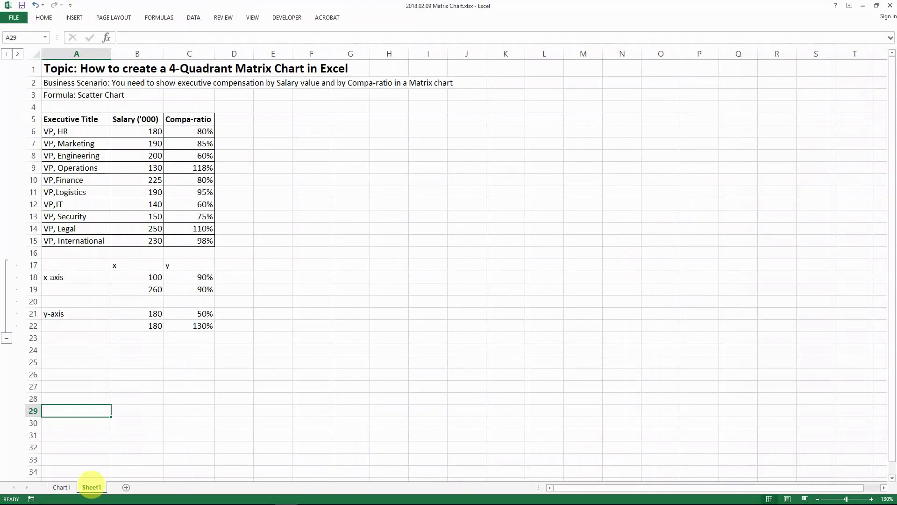
Examine the table in A5:C15 and compare its salary and compa-ratio columns with the axes on Chart1.
click(192, 204)
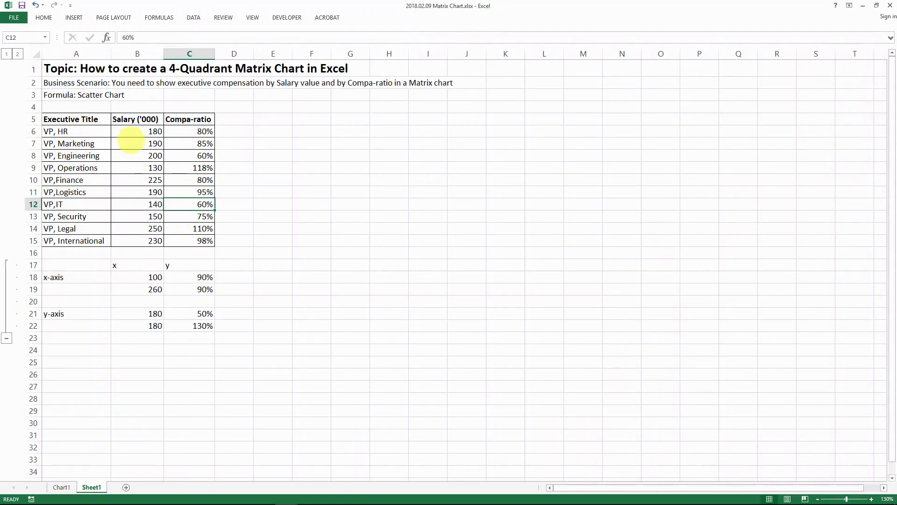
drag(89, 120, 191, 241)
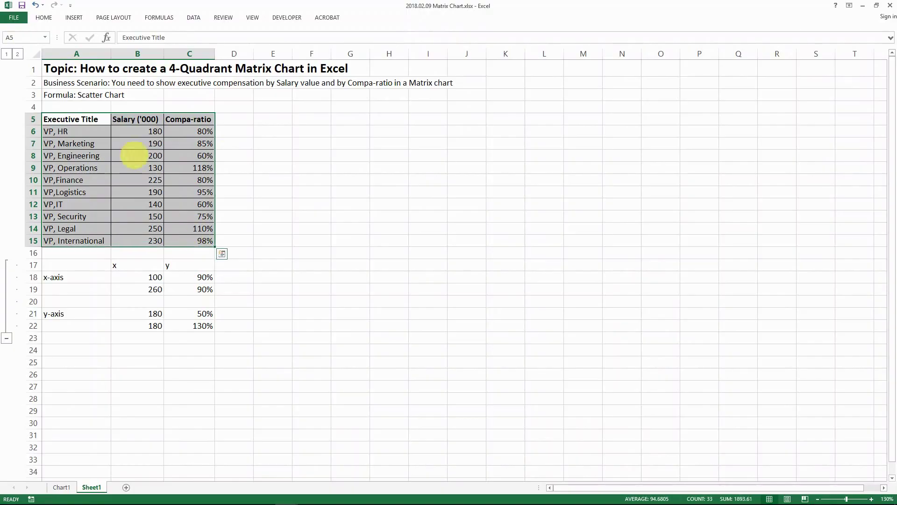
click(44, 18)
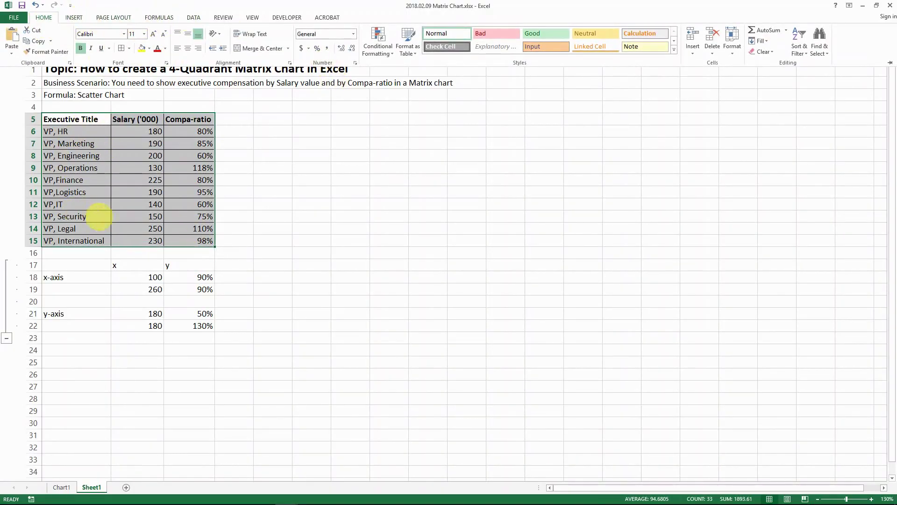
click(152, 127)
drag(147, 120, 148, 122)
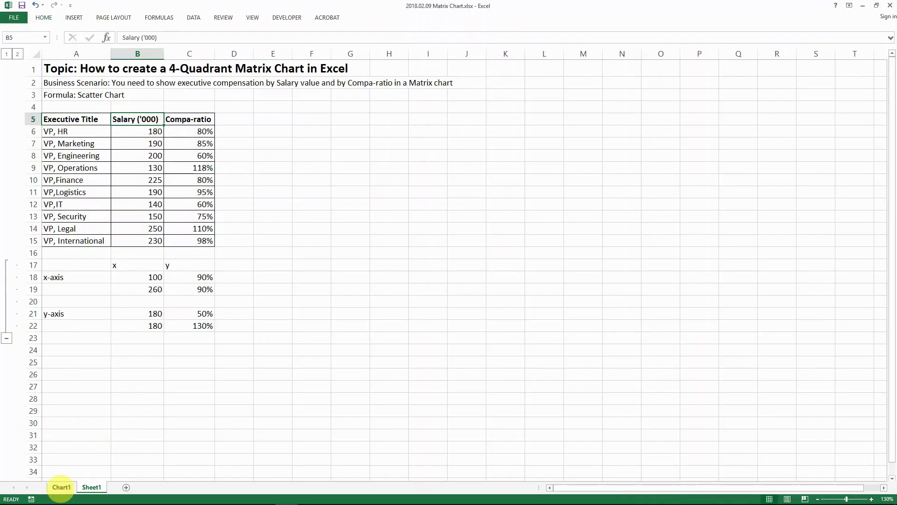
click(61, 488)
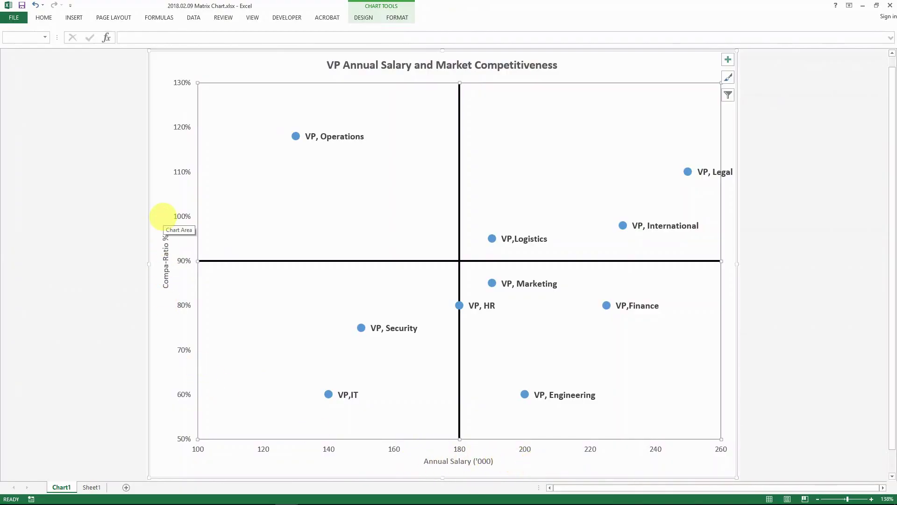
click(91, 487)
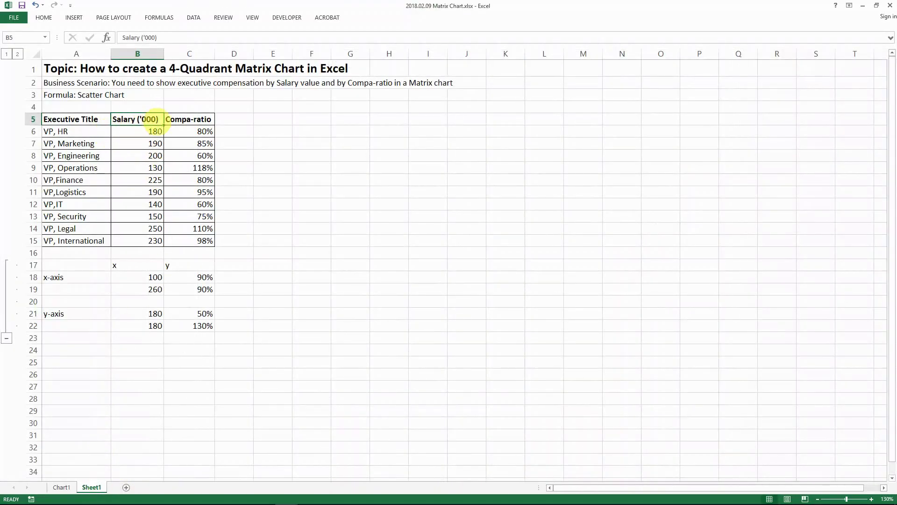
Insert a Scatter chart from the table A5:C15 and place it beside the data.
drag(92, 120, 186, 239)
click(73, 17)
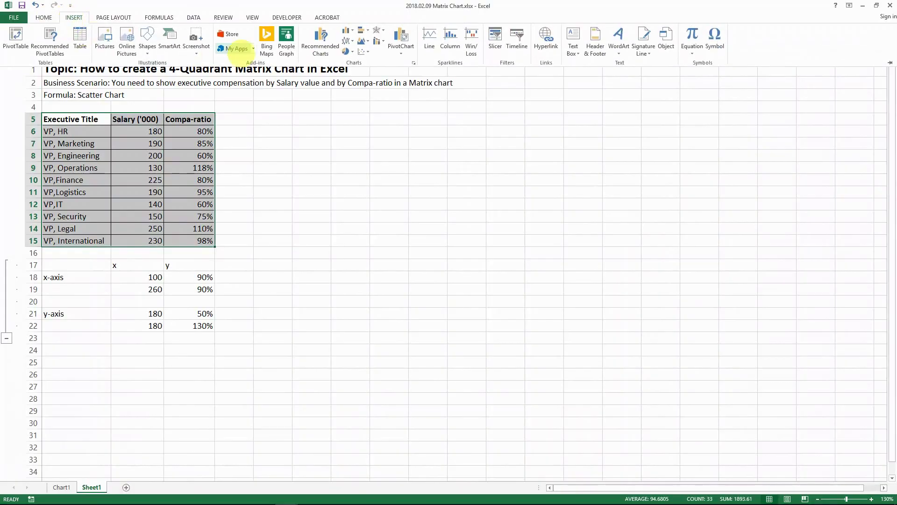
click(364, 52)
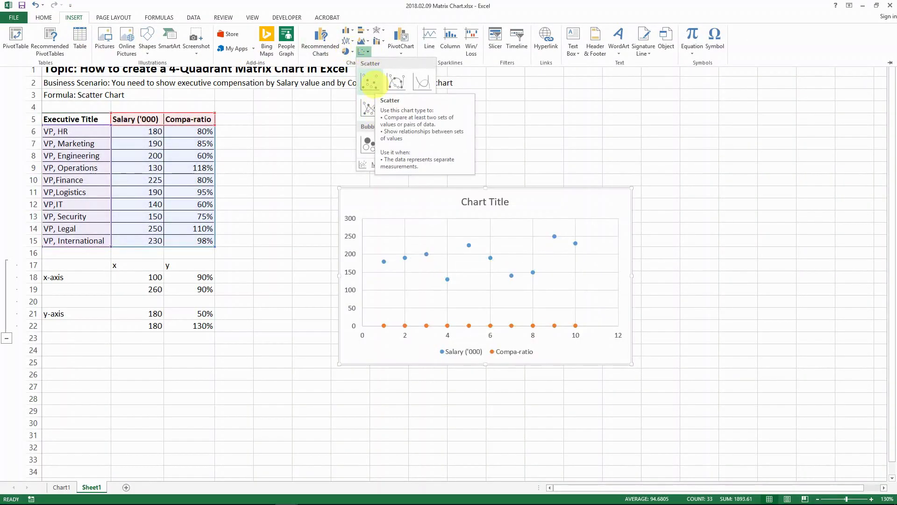
click(371, 83)
drag(416, 194, 327, 150)
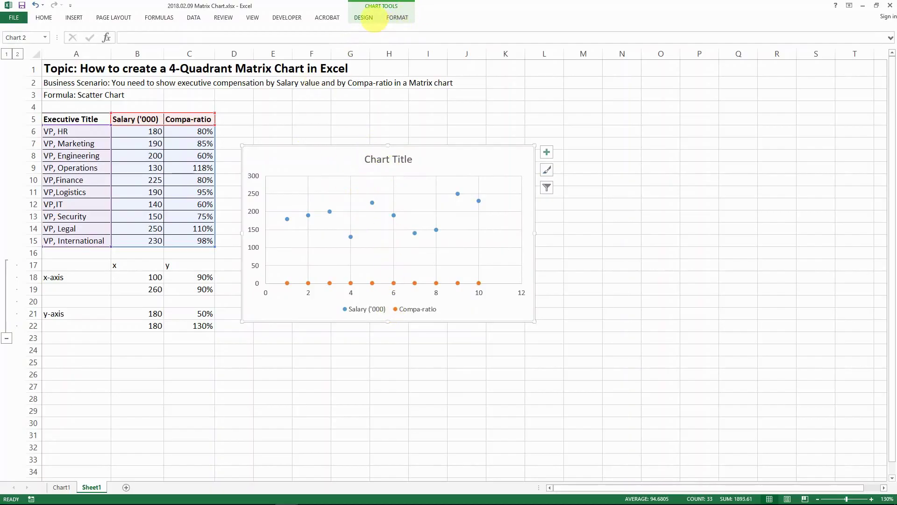
Change the chart type to the Scatter variant plotting Compa-ratio against salary, and move the chart up beside the table.
click(374, 19)
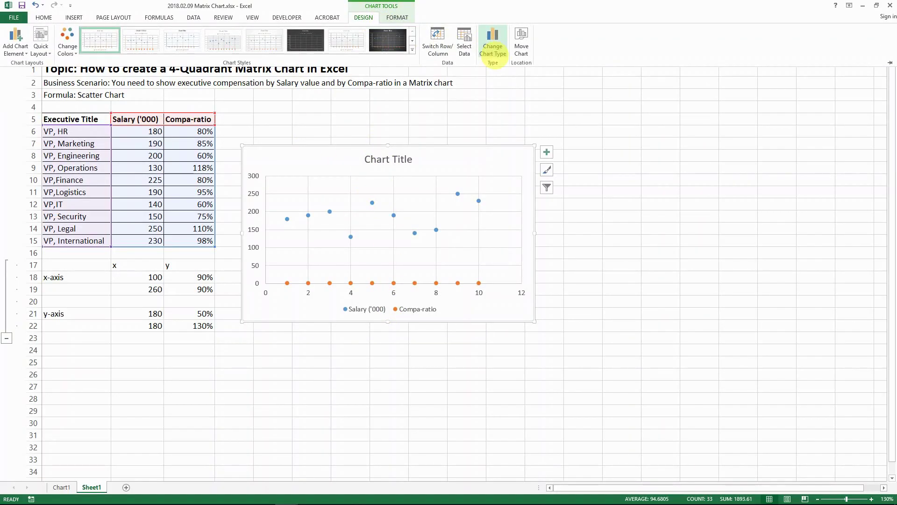
right_click(381, 181)
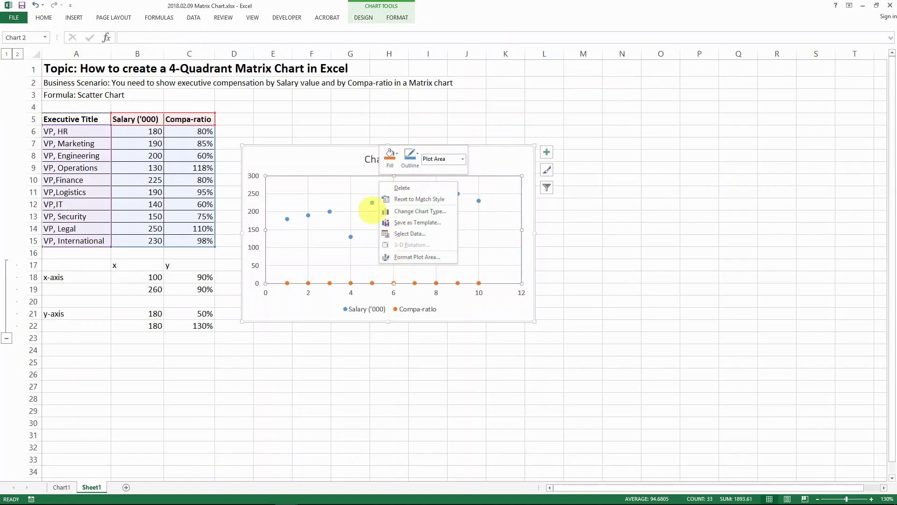
click(421, 211)
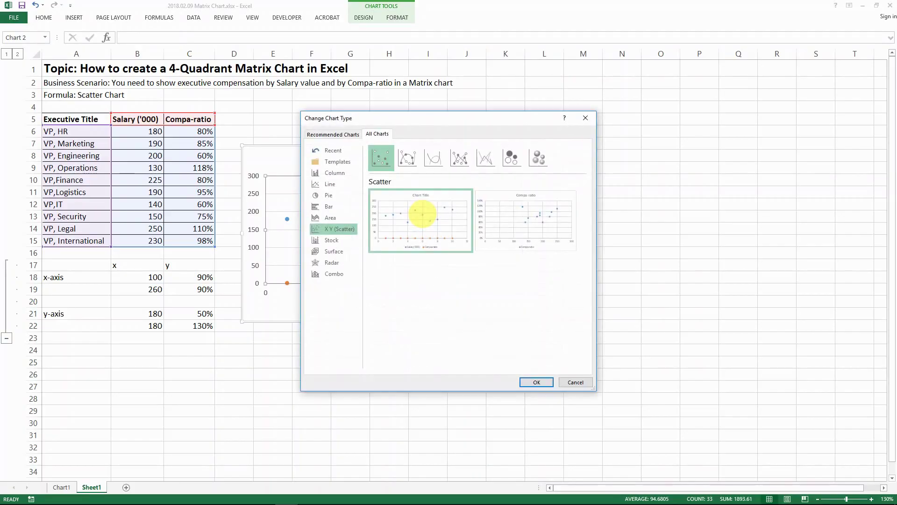
drag(436, 124, 374, 113)
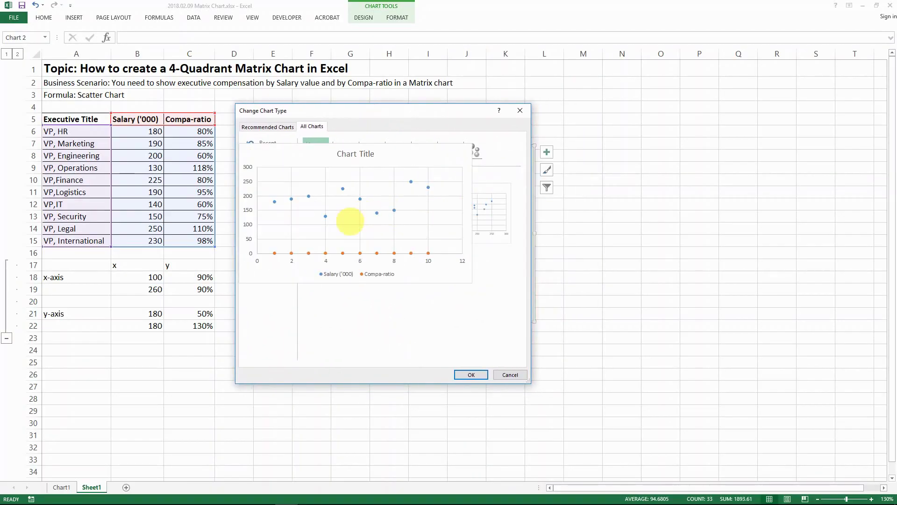
mouse_move(476, 206)
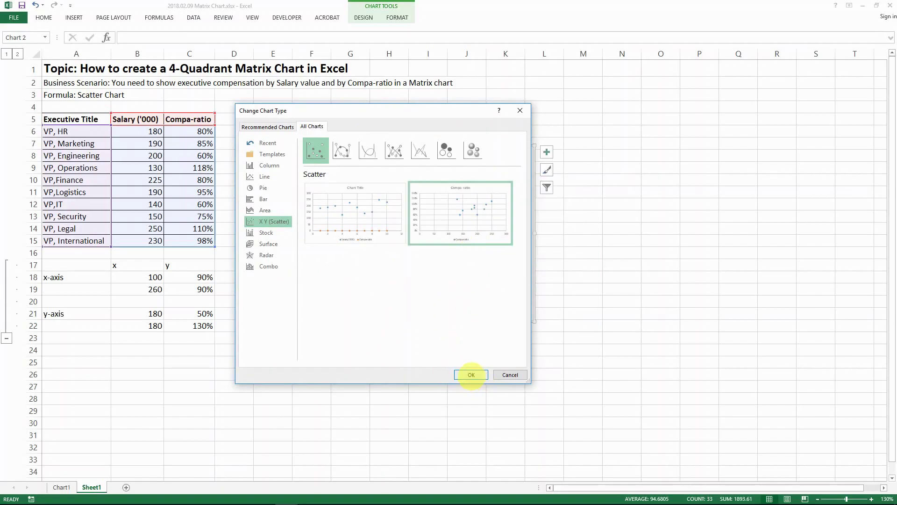
click(471, 374)
drag(433, 161, 471, 122)
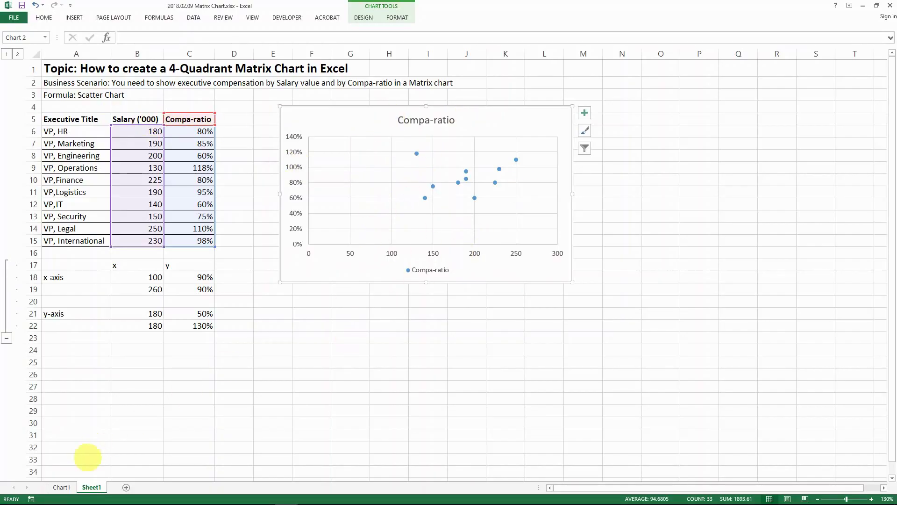
Copy the title "VP Annual Salary and Market Competitiveness" from Chart1 and paste it over the new chart's title.
click(61, 487)
double_click(425, 65)
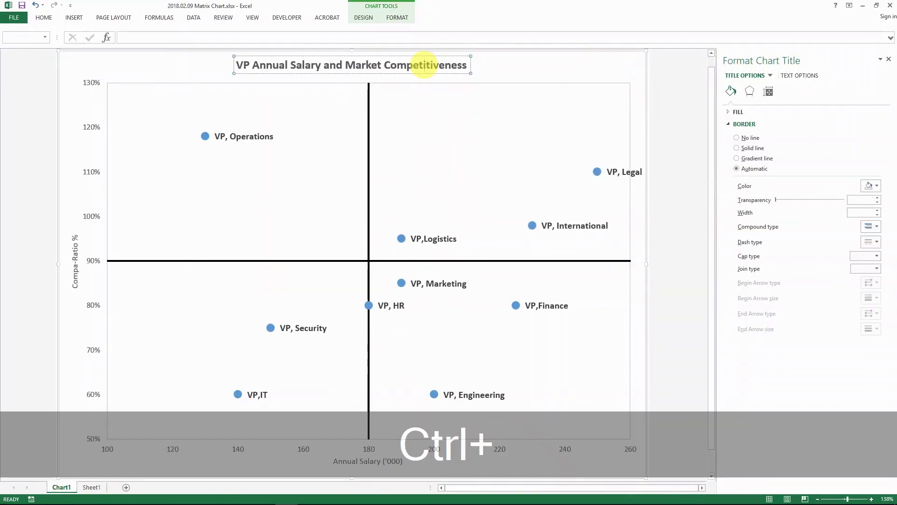
key(ctrl+a)
key(ctrl+c)
click(91, 487)
click(427, 121)
key(ctrl+a)
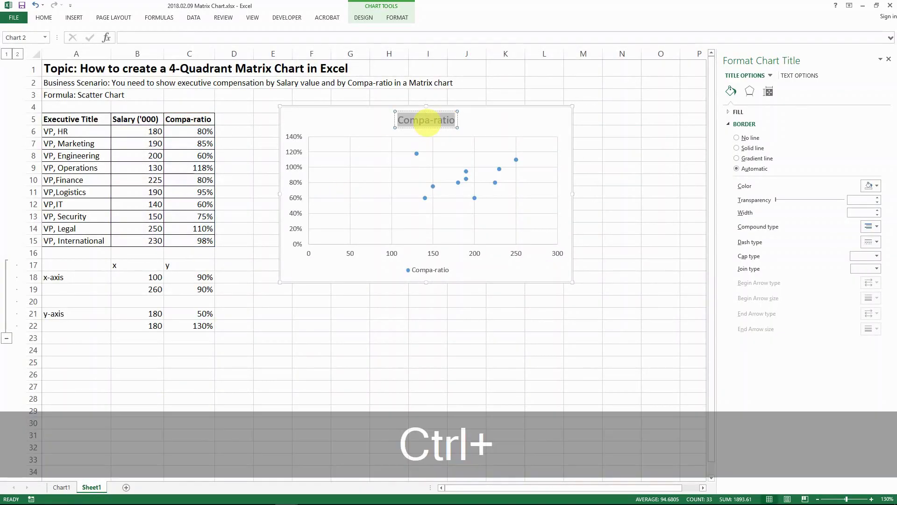
key(ctrl+v)
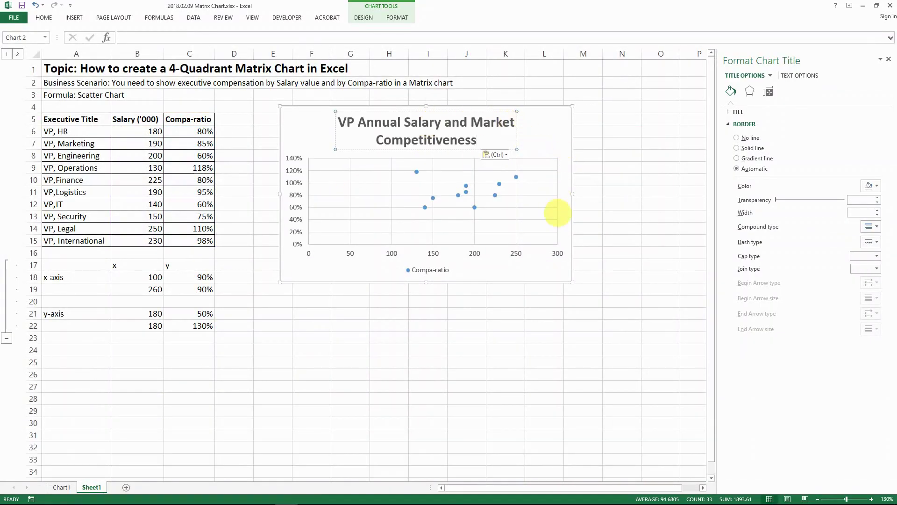
Enlarge the new chart so its lower corner reaches about row 25 in column O.
click(601, 155)
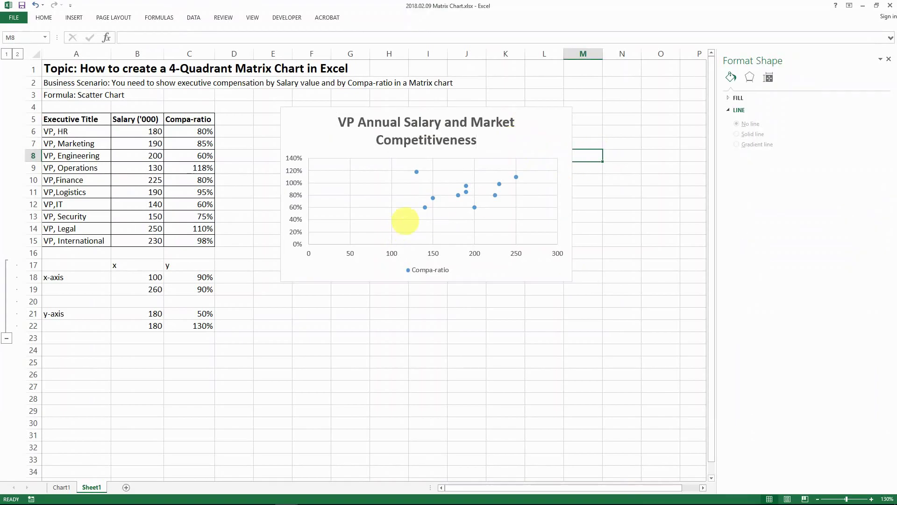
click(573, 263)
drag(572, 281, 657, 362)
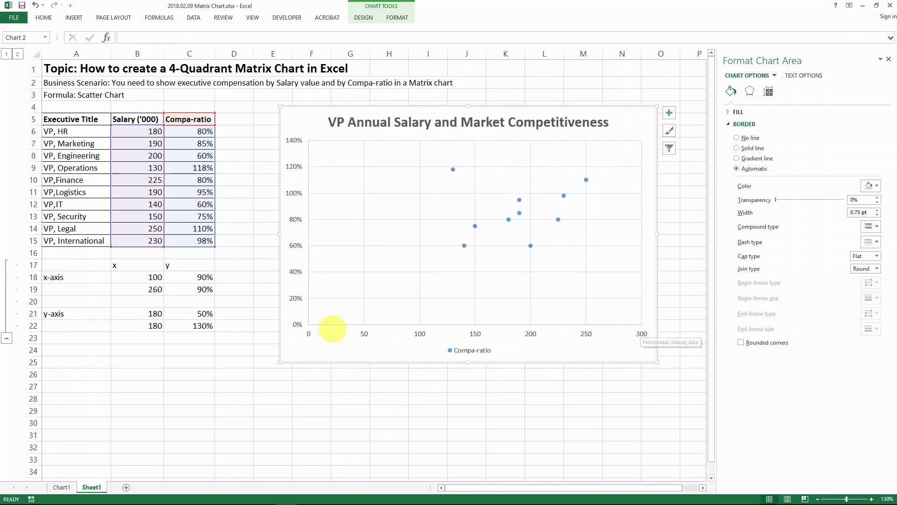
Set the horizontal axis minimum bound to 100.
click(581, 333)
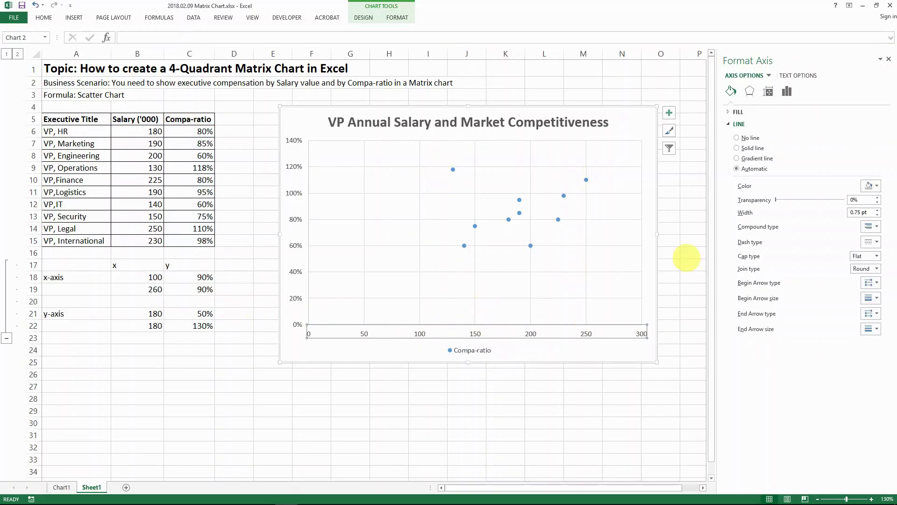
click(789, 92)
click(767, 109)
key(Tab)
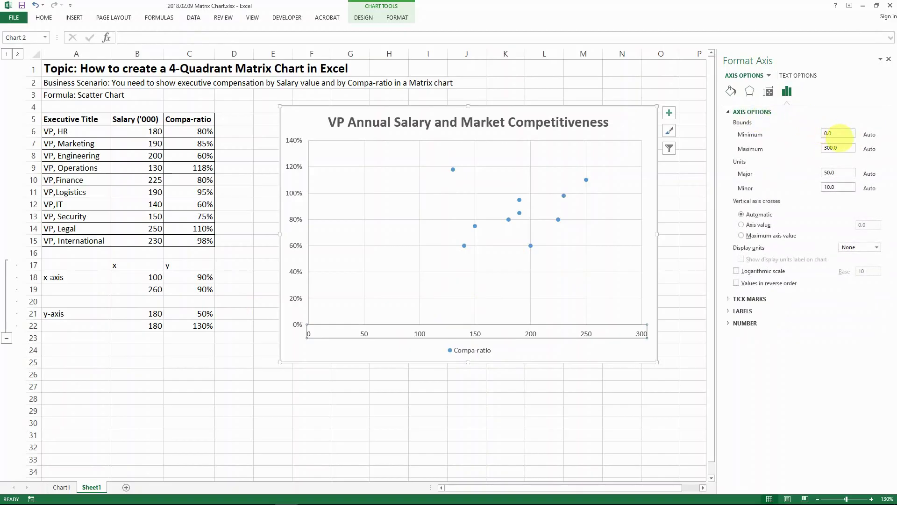
key(shift+Tab)
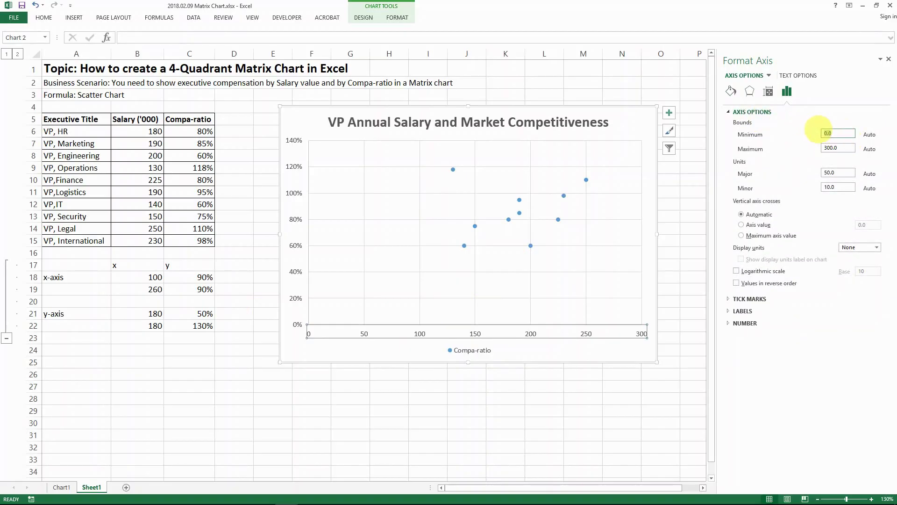
text(100)
key(Return)
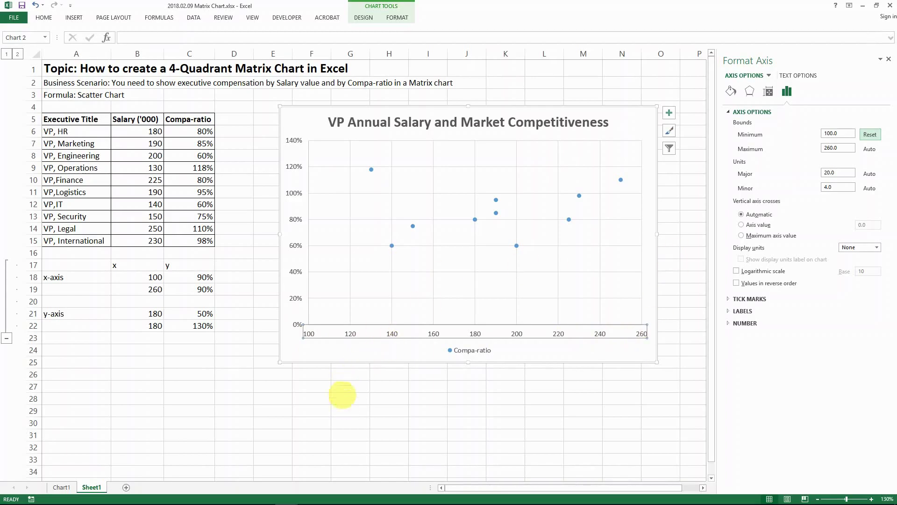
Set the vertical axis minimum bound to 0.5 (50%).
click(295, 193)
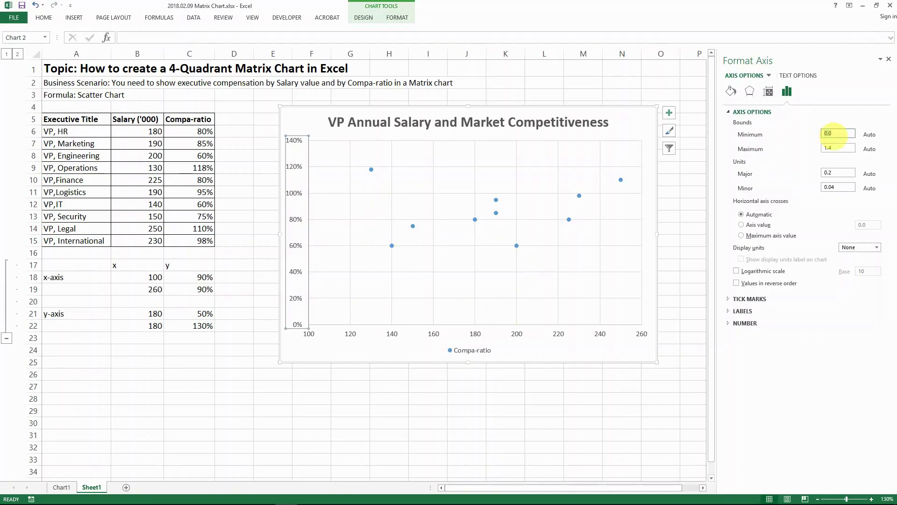
click(834, 134)
text(50%)
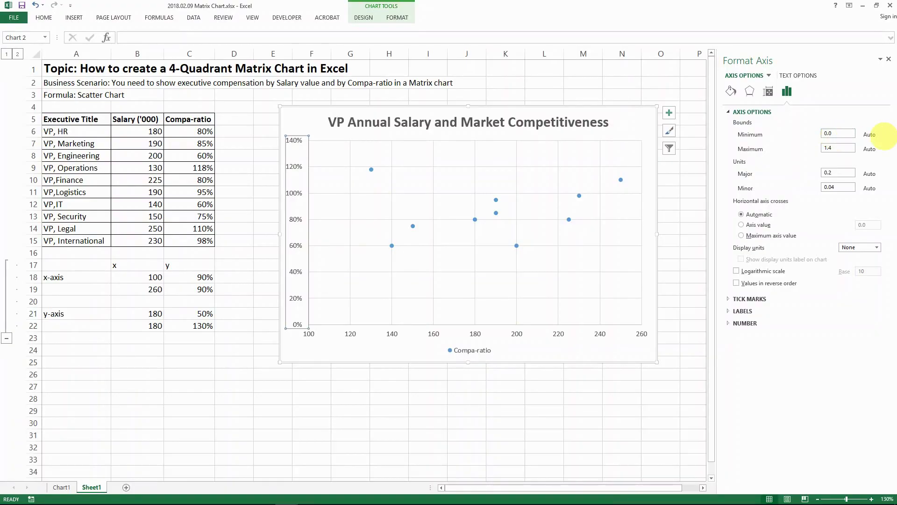
click(843, 148)
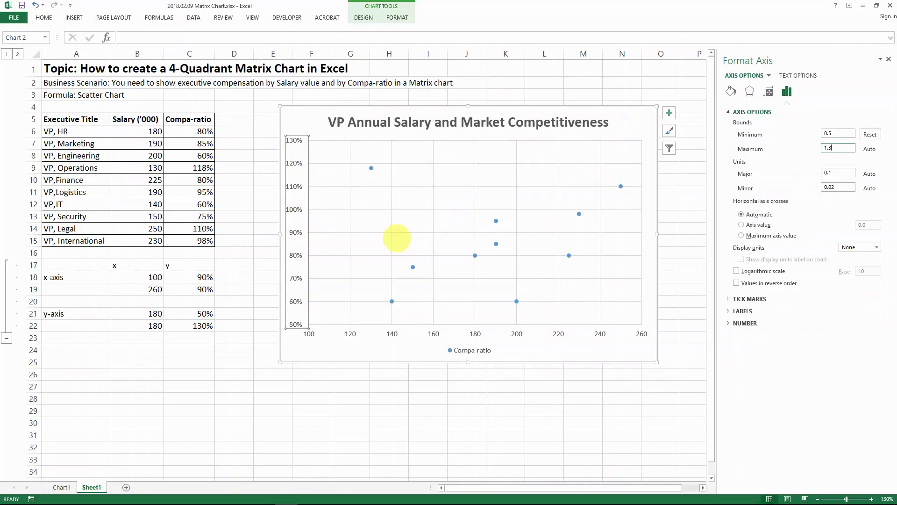
Delete both the vertical and the horizontal major gridlines from the chart.
click(402, 210)
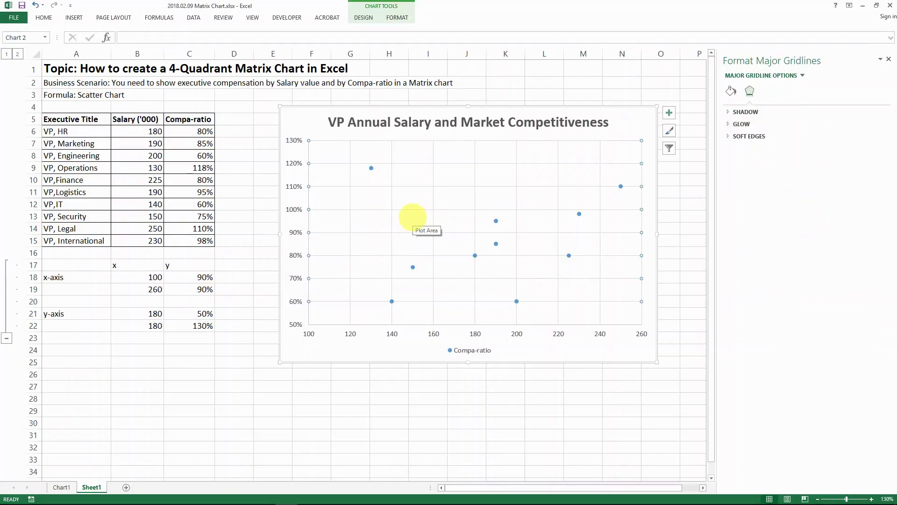
click(330, 140)
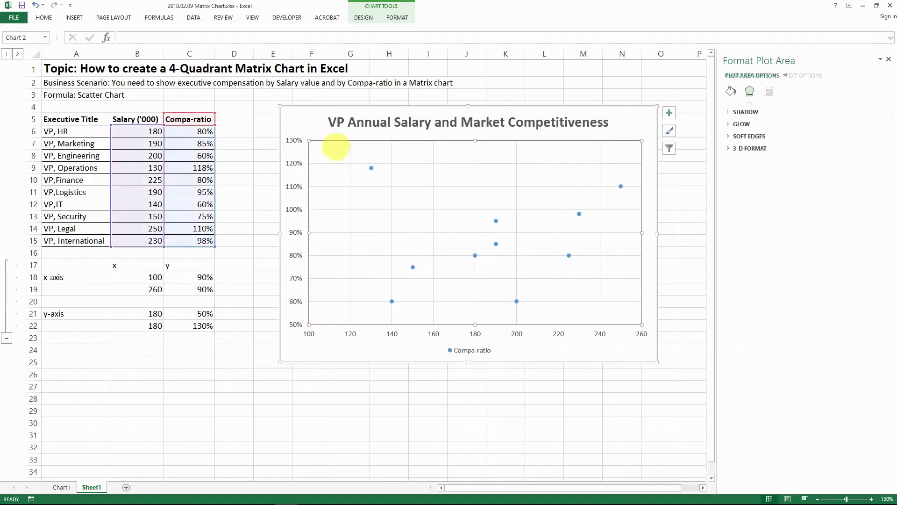
click(349, 163)
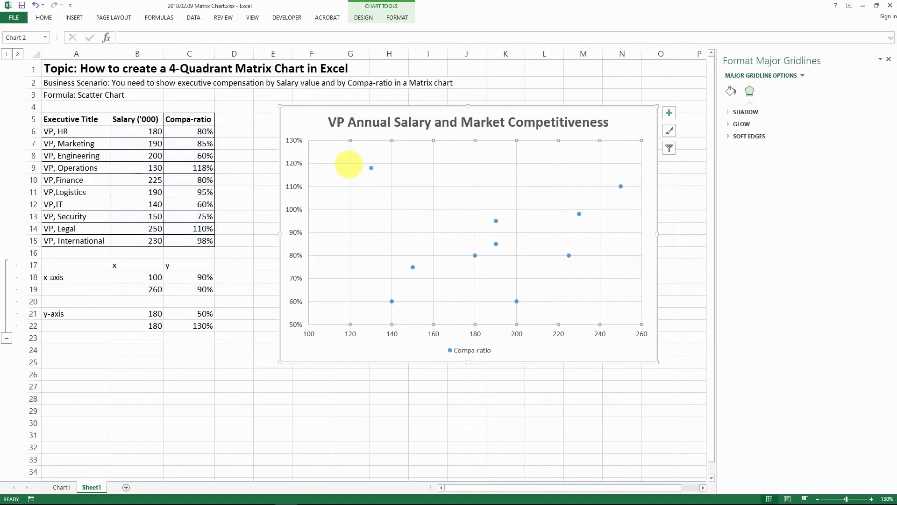
click(348, 164)
click(349, 163)
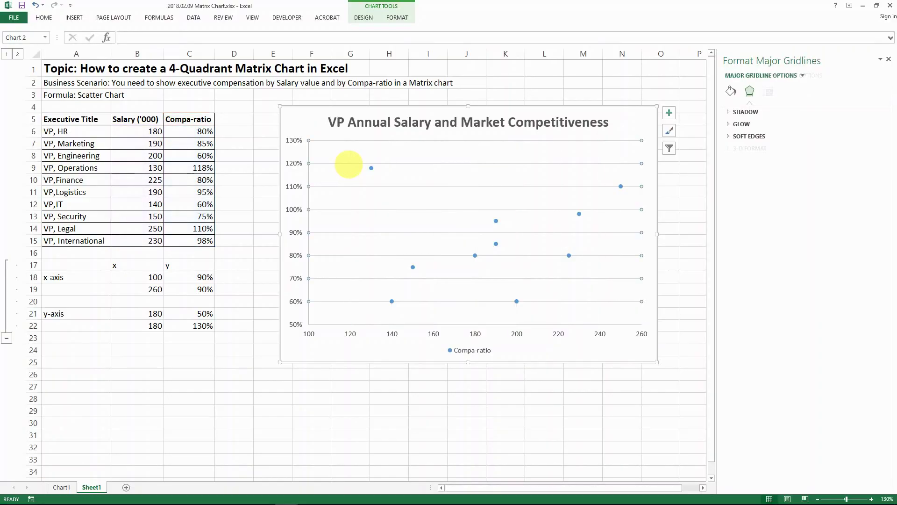
key(Delete)
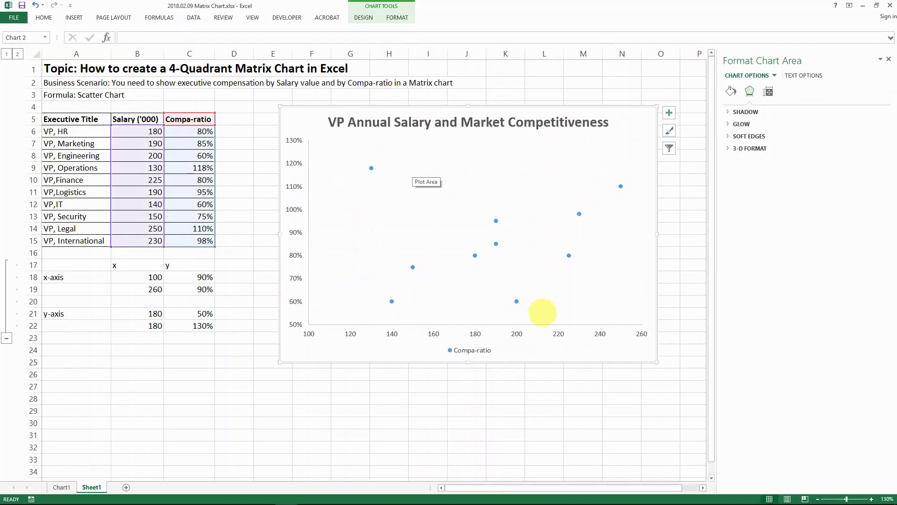
Add a solid light grey border around the chart's plot area.
click(309, 210)
click(326, 203)
click(310, 132)
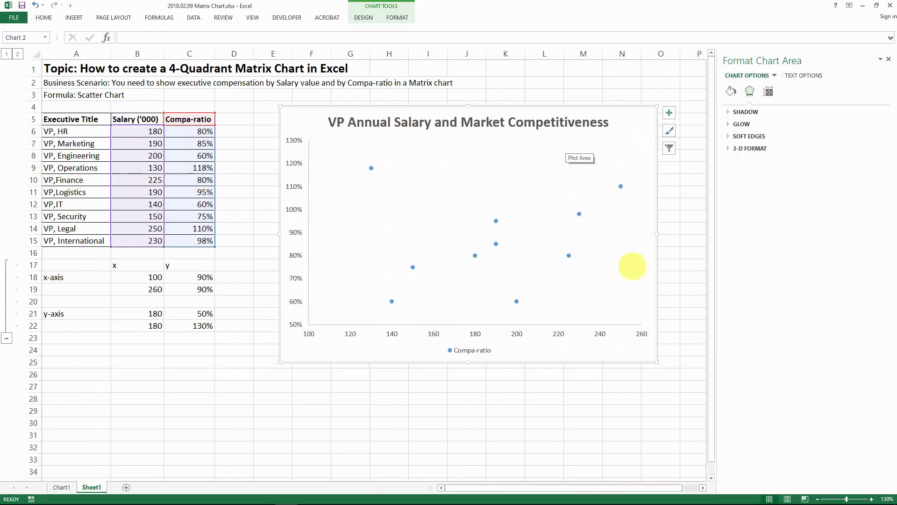
click(321, 159)
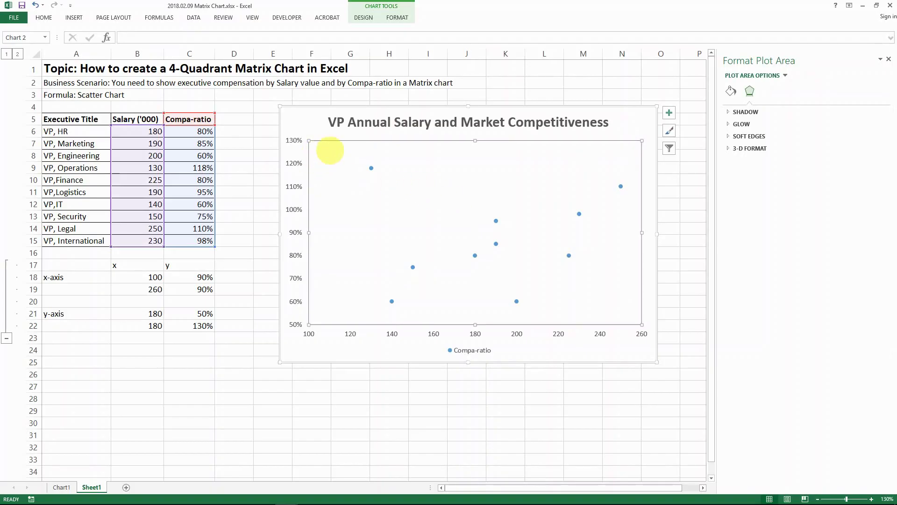
click(731, 92)
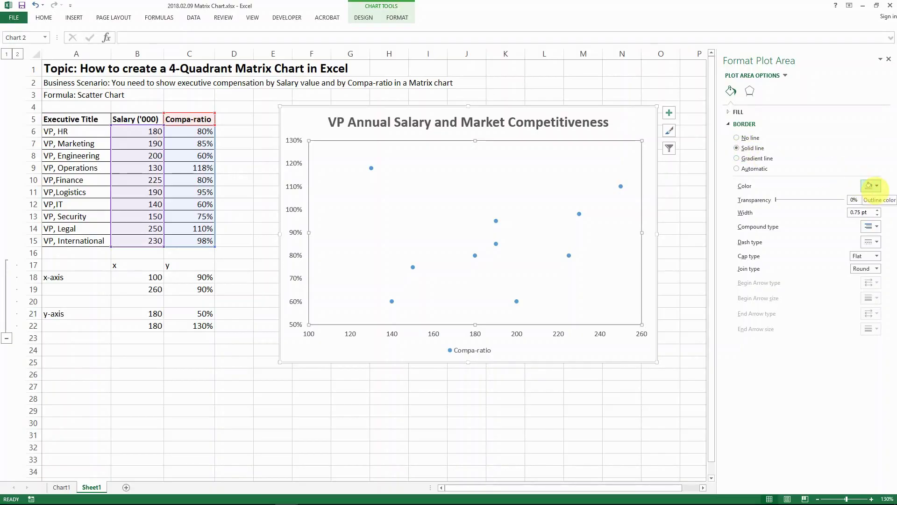
click(870, 186)
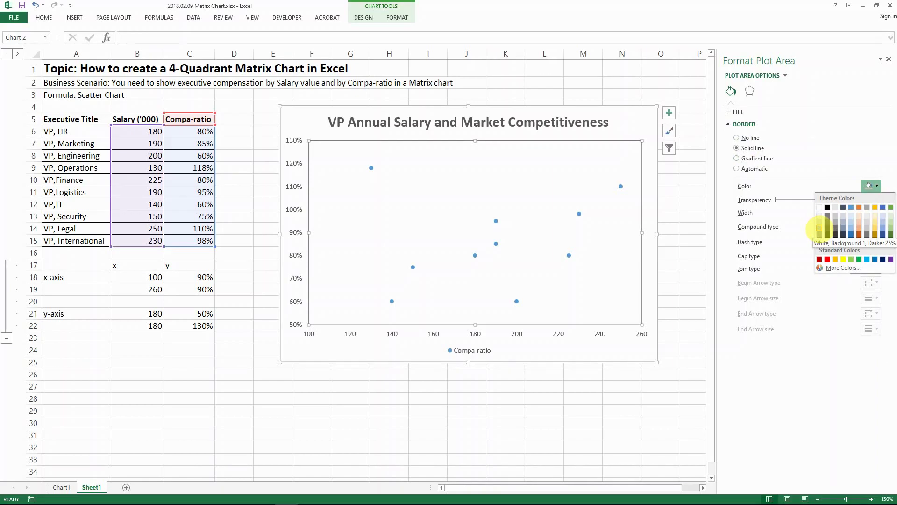
click(798, 186)
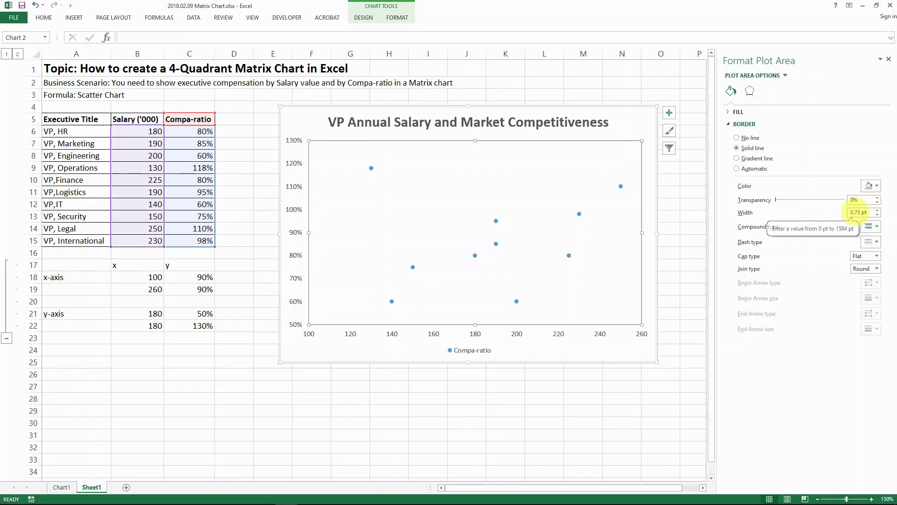
click(653, 124)
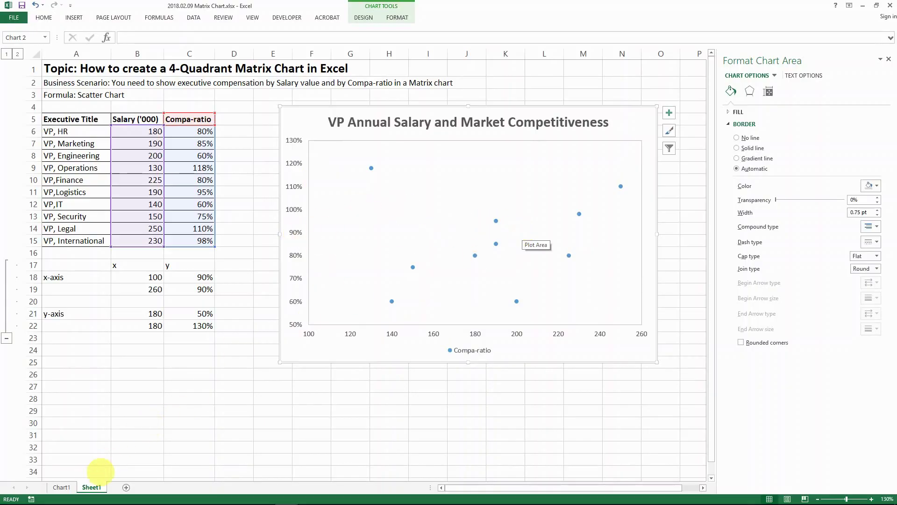
Check the finished Chart1, then add a series to the Sheet1 chart with name A18, X values B18:B19 and Y values C18:C19.
click(61, 487)
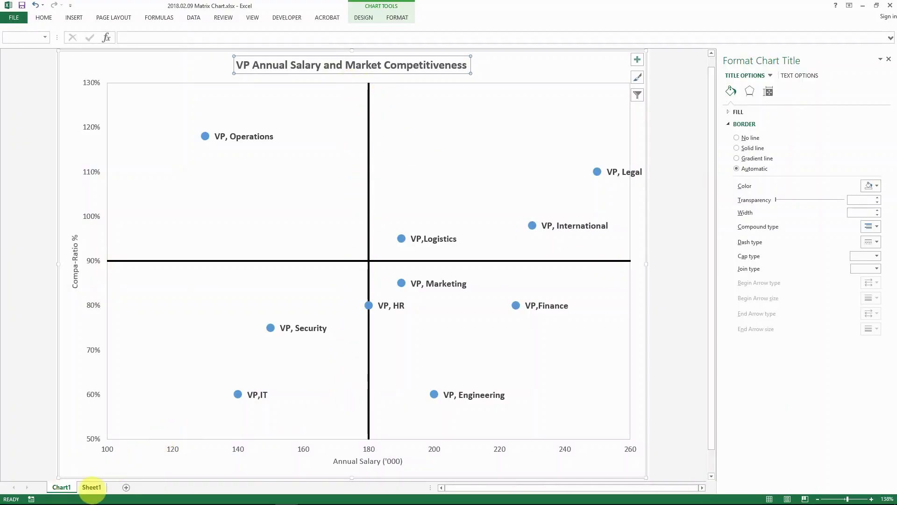
click(91, 488)
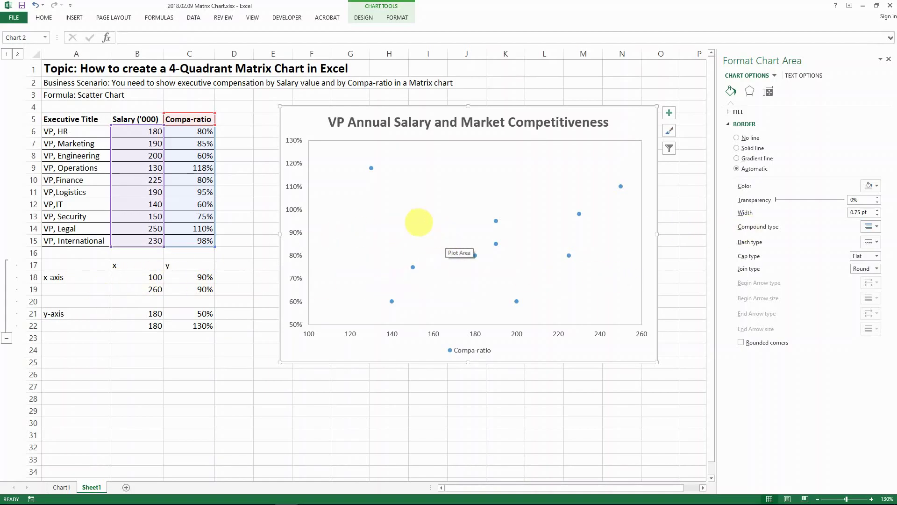
right_click(423, 221)
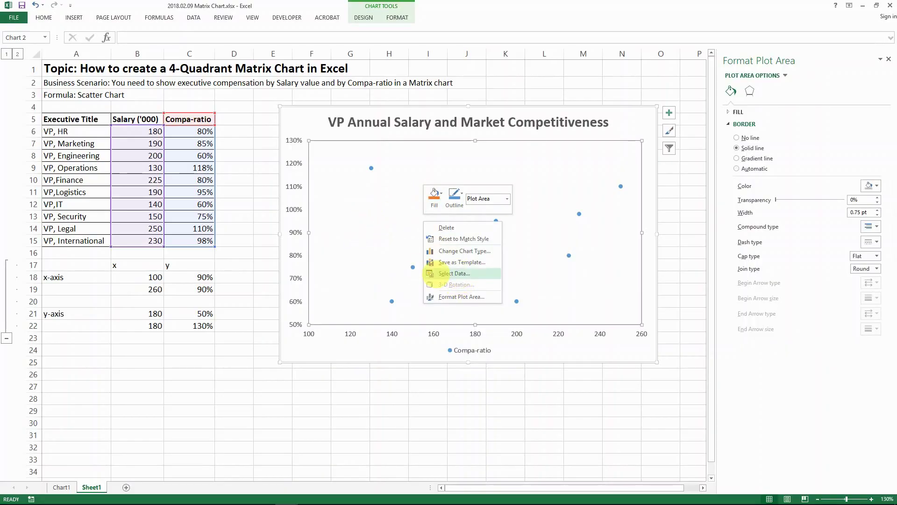
click(460, 273)
drag(673, 183, 362, 258)
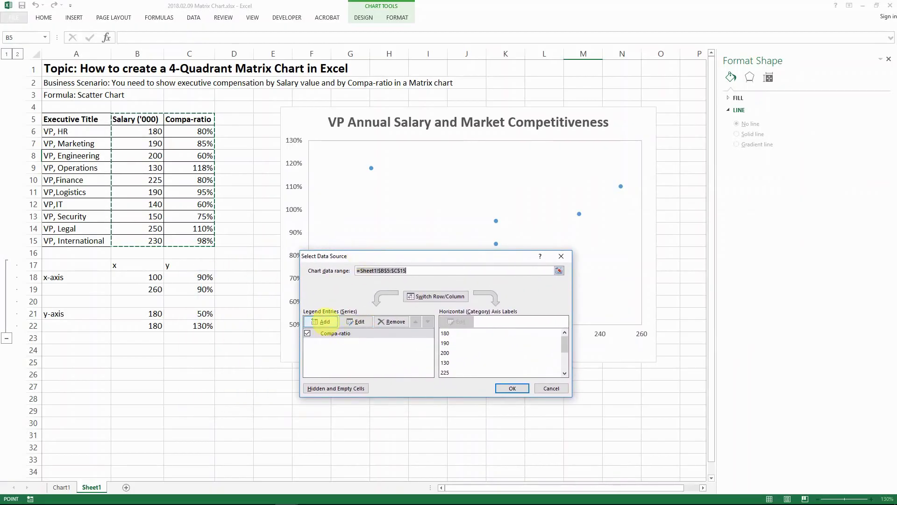
click(324, 322)
drag(797, 212, 357, 236)
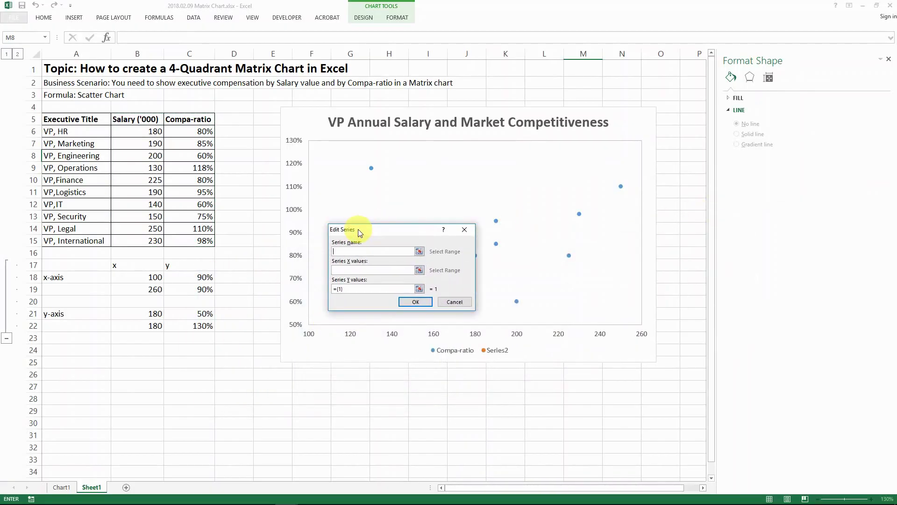
click(59, 277)
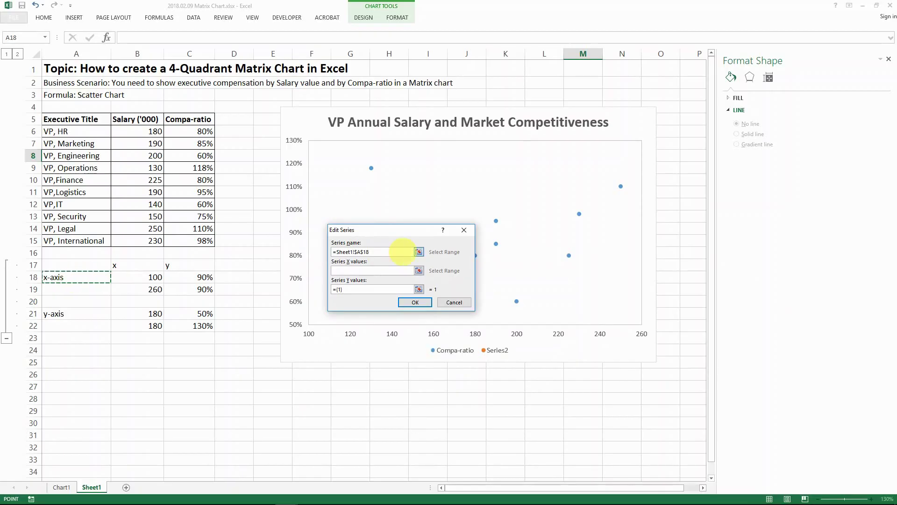
click(379, 271)
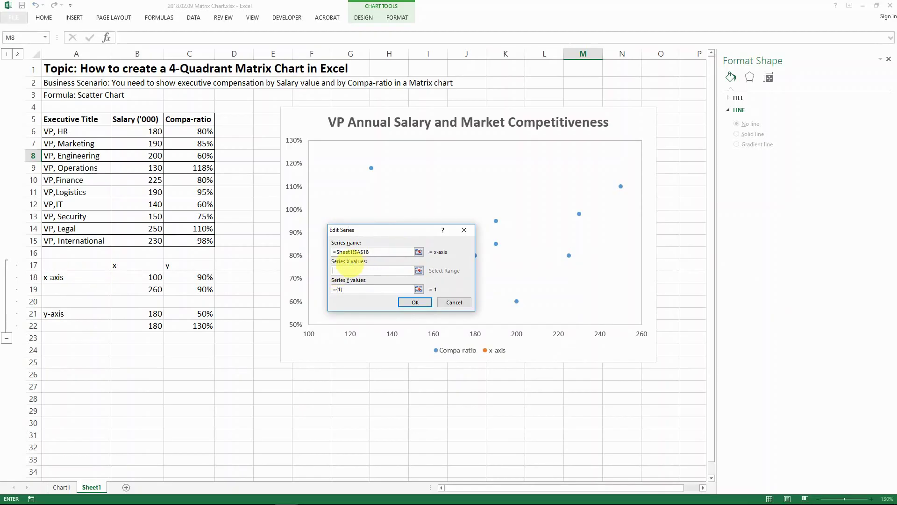
drag(153, 277, 152, 287)
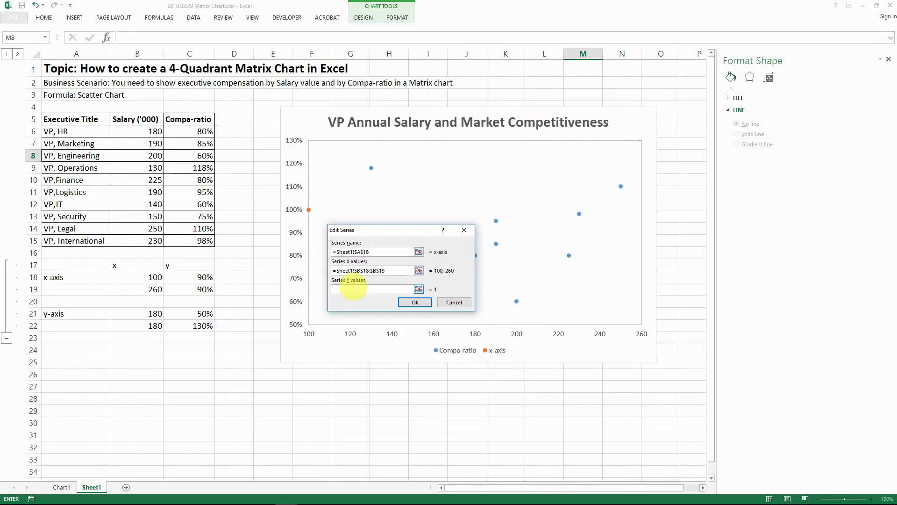
drag(200, 276, 200, 284)
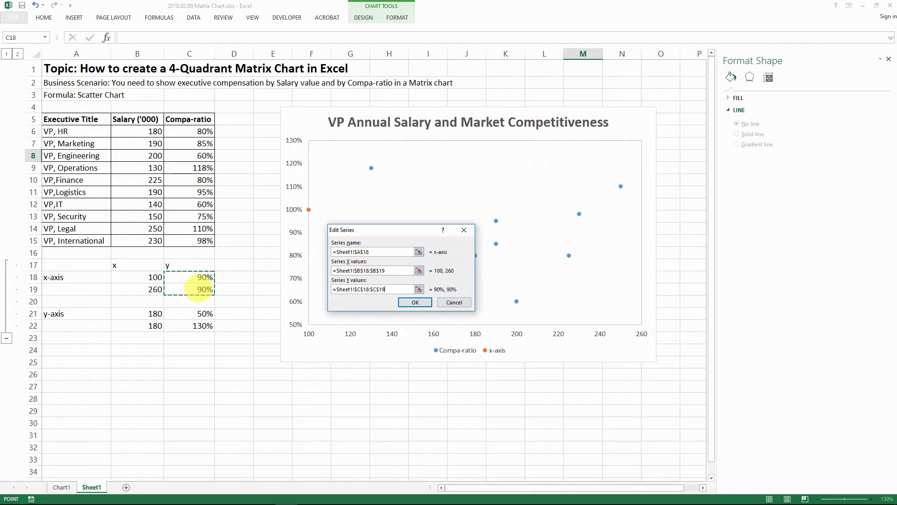
click(415, 302)
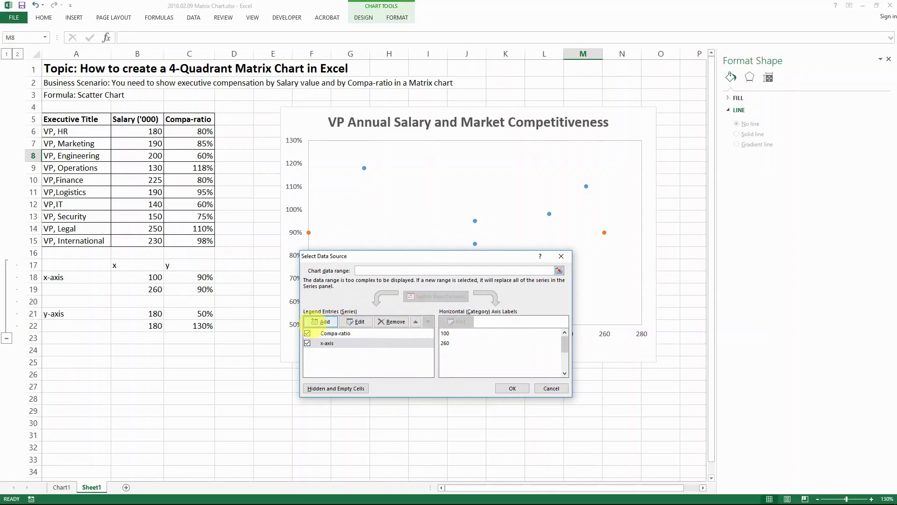
Add another chart series with its name from A21, X values B21:B22 and Y values C21:C22.
click(323, 321)
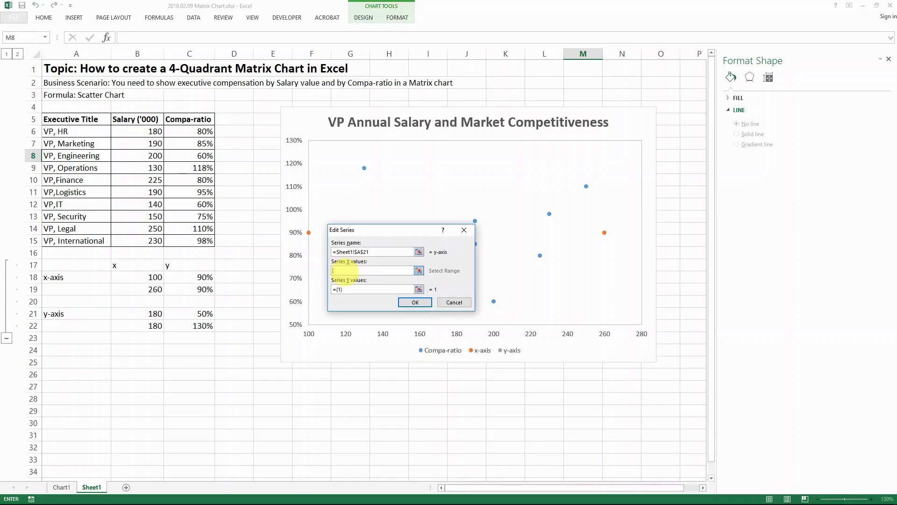
drag(152, 313, 153, 326)
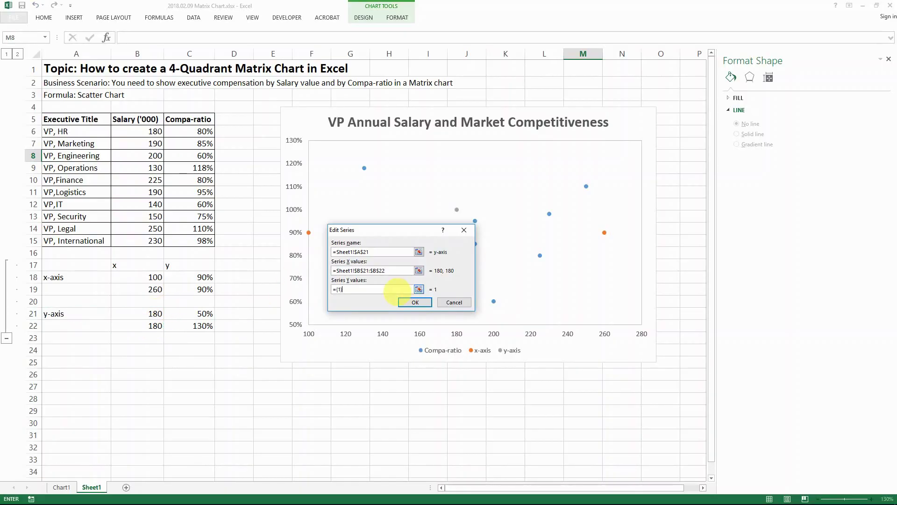
drag(201, 313, 202, 326)
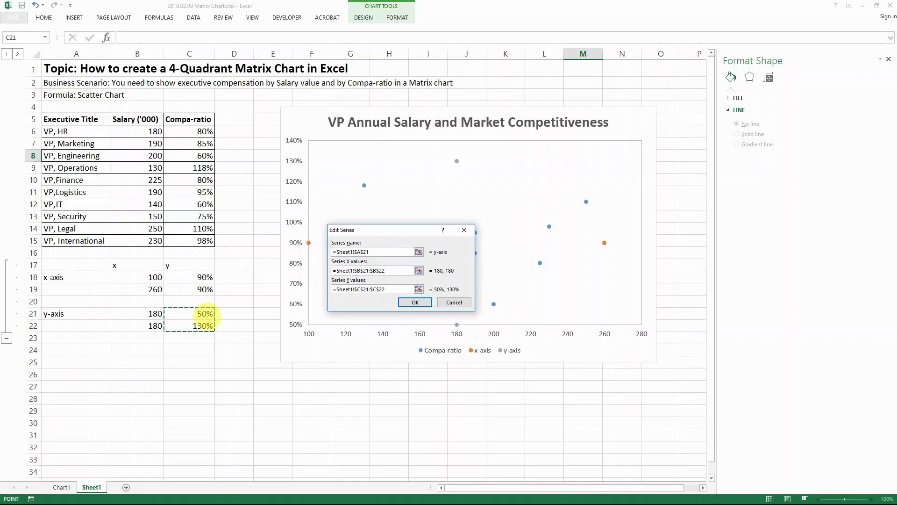
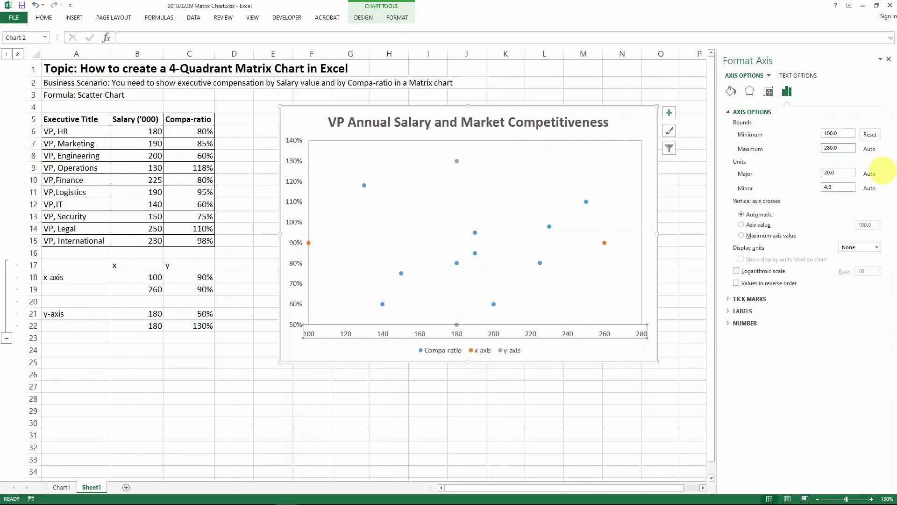
Set the maximum bound to 260 on the horizontal axis and 1.3 (130%) on the vertical axis.
click(740, 208)
click(513, 193)
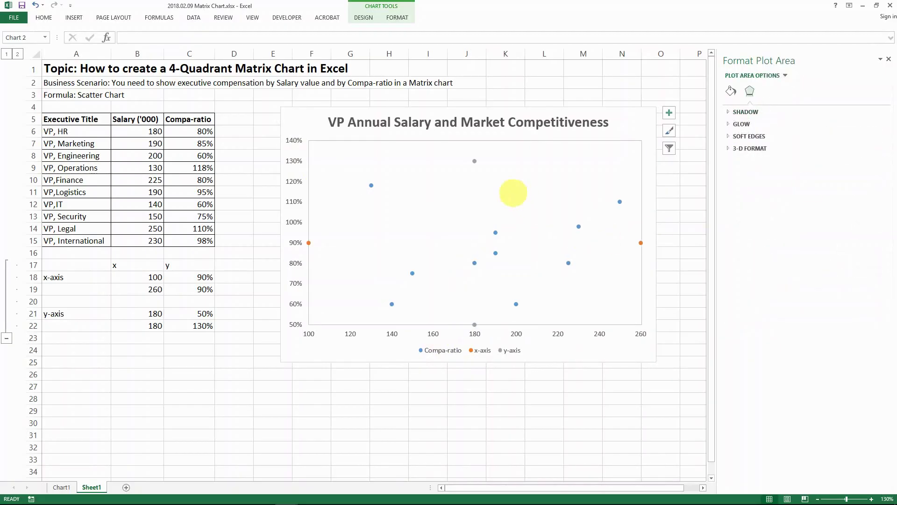
click(296, 160)
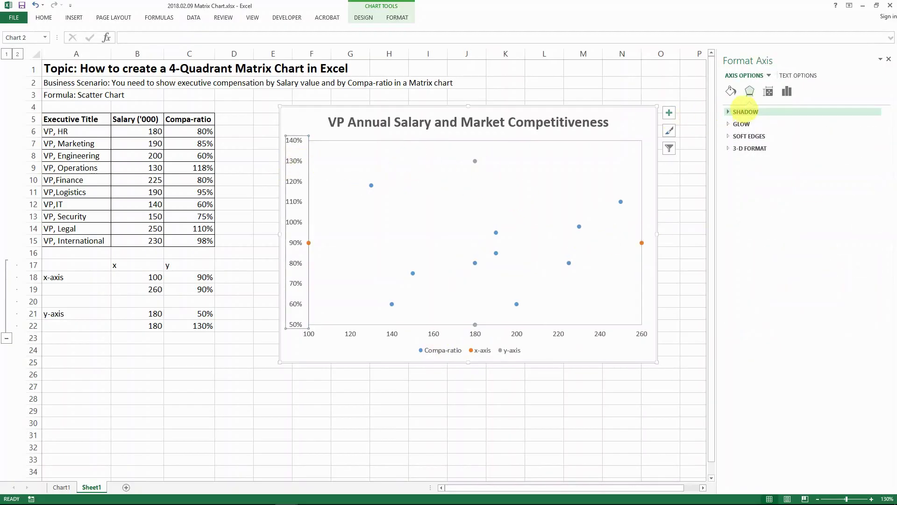
click(787, 91)
click(758, 112)
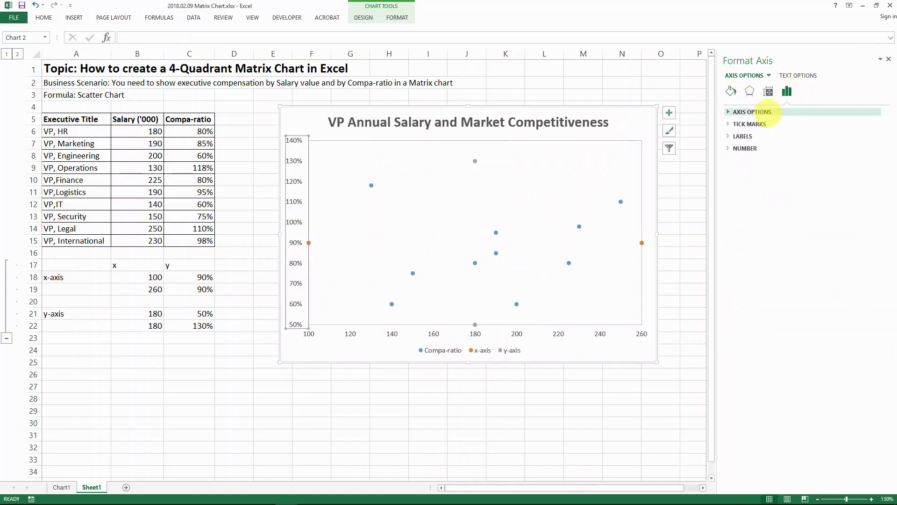
click(761, 112)
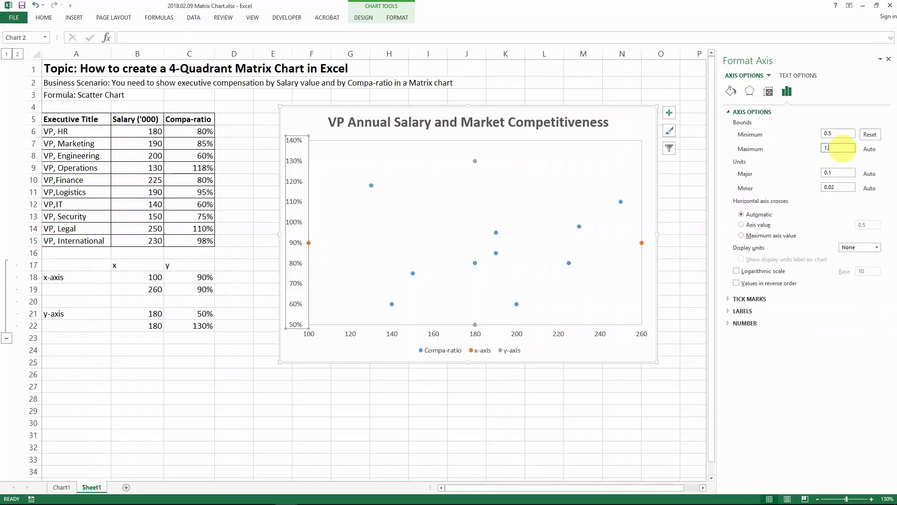
click(527, 223)
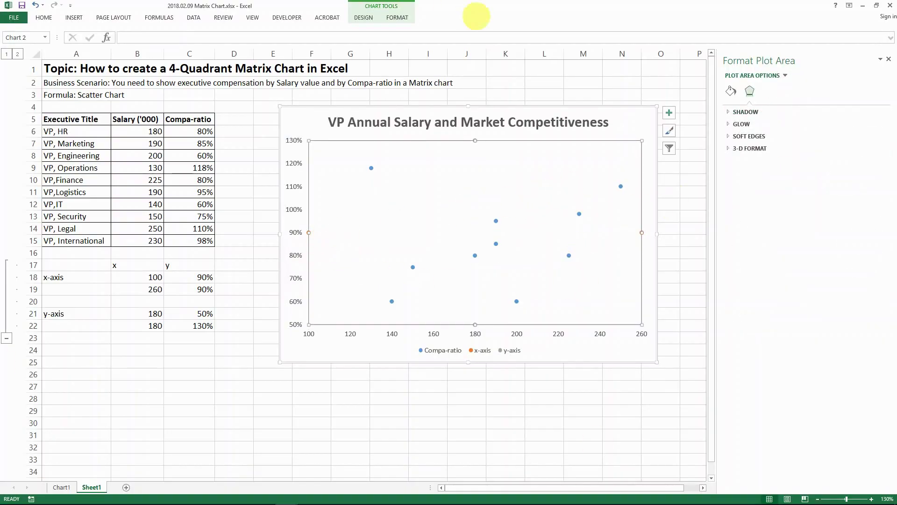
Format the x-axis series with a solid black line joining its two points.
click(293, 256)
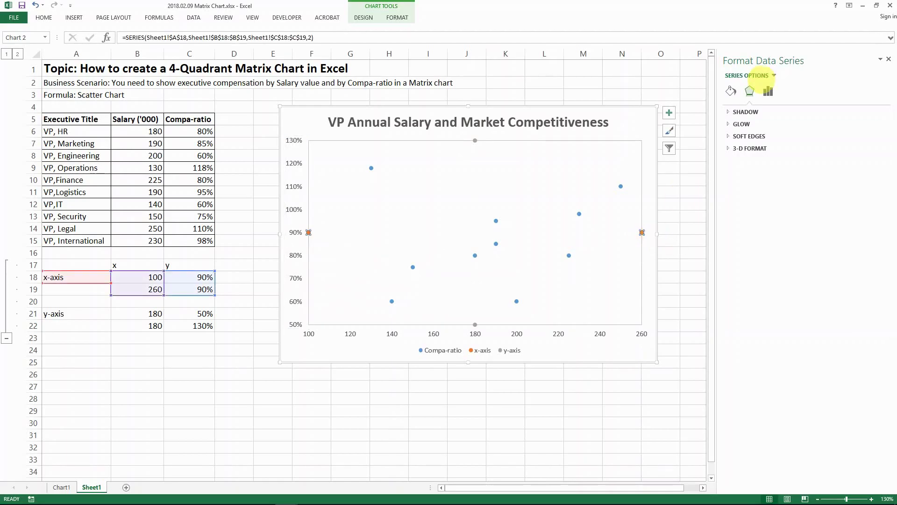
click(768, 91)
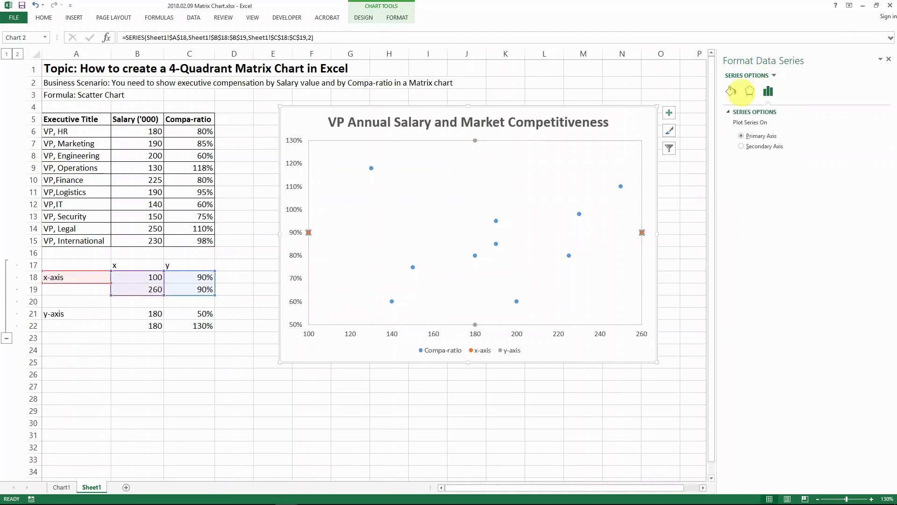
click(750, 91)
click(730, 91)
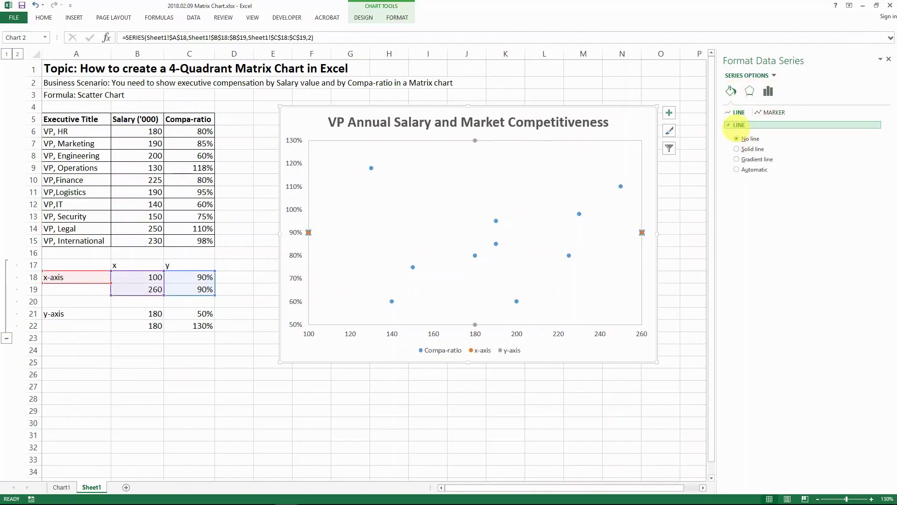
click(750, 149)
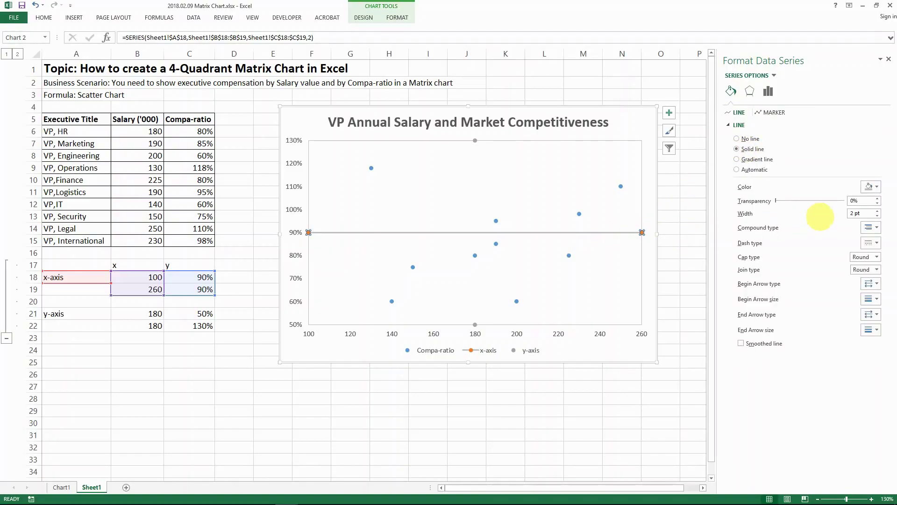
click(869, 187)
click(827, 208)
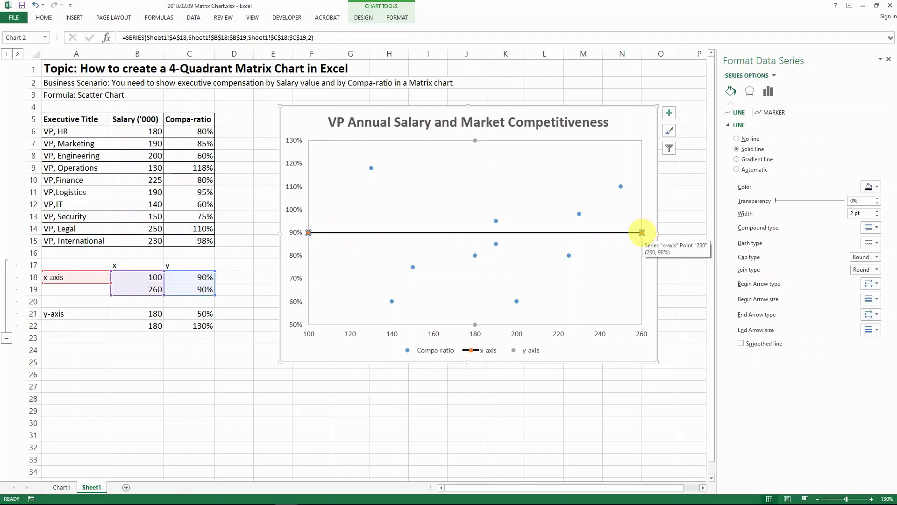
Set the x-axis series markers to None so only its line is drawn.
click(769, 112)
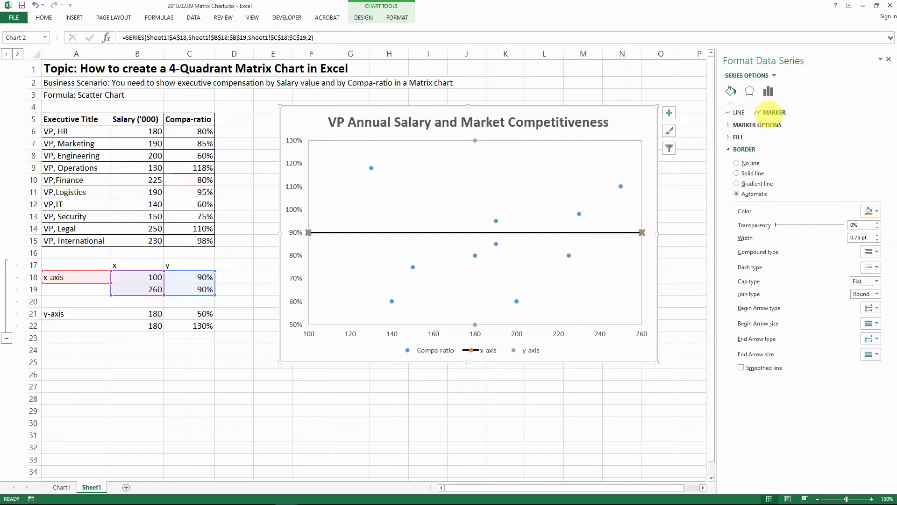
click(735, 126)
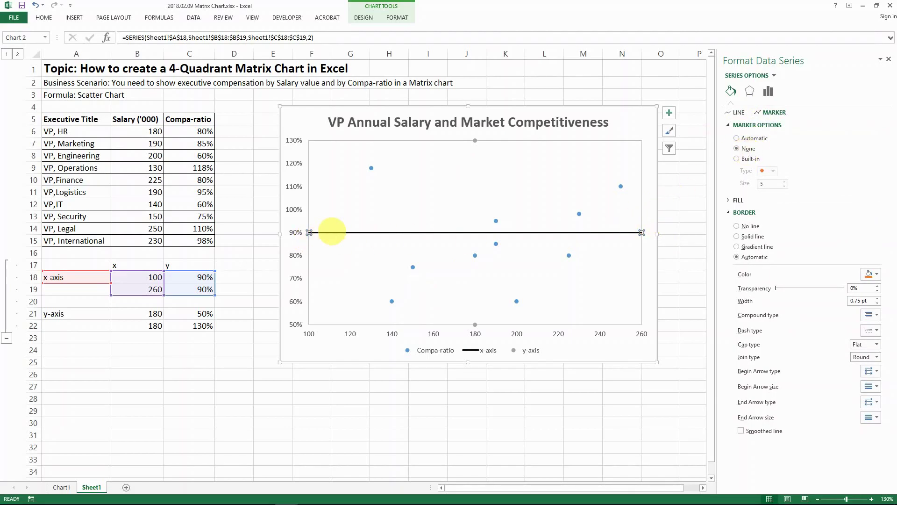
click(470, 169)
click(474, 125)
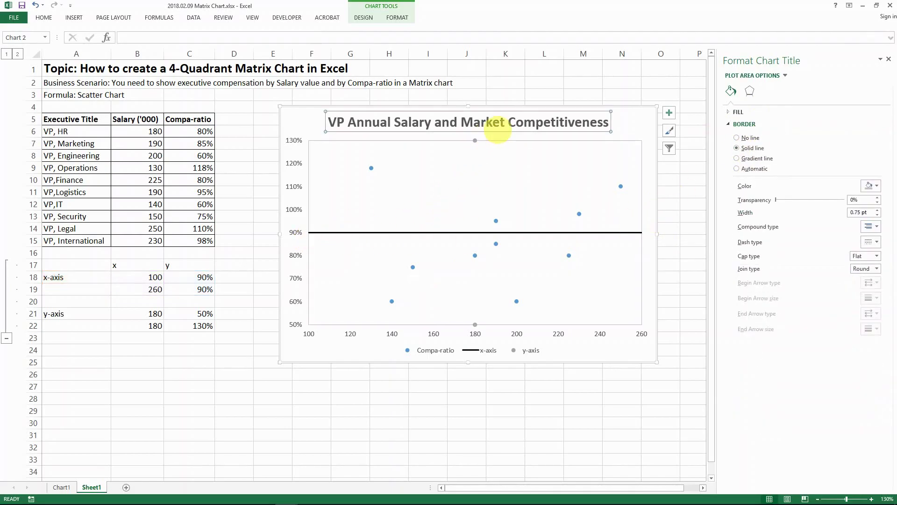
Format the y-axis series with a solid black line joining its two points.
click(475, 140)
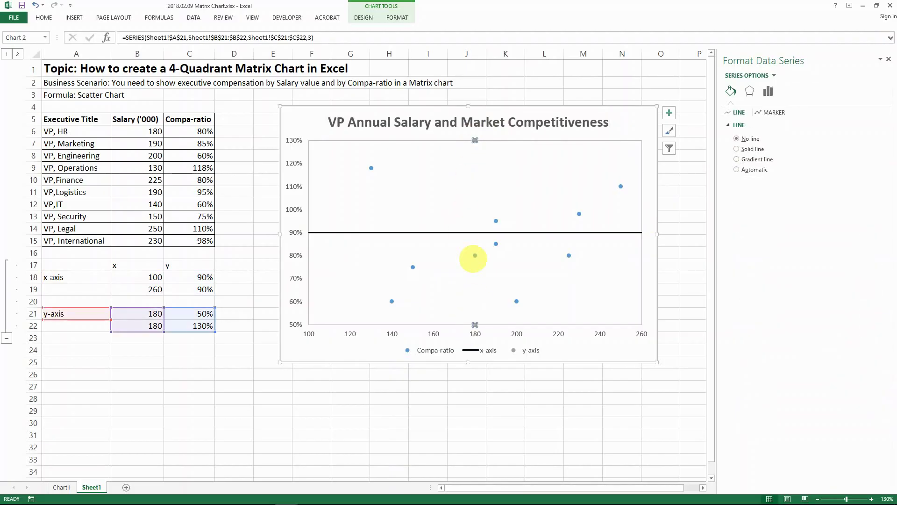
click(737, 149)
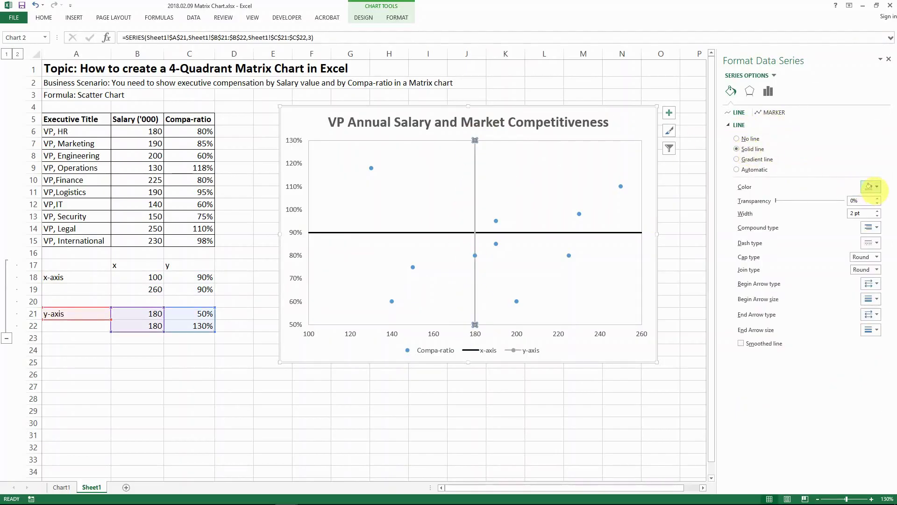
click(871, 187)
click(828, 208)
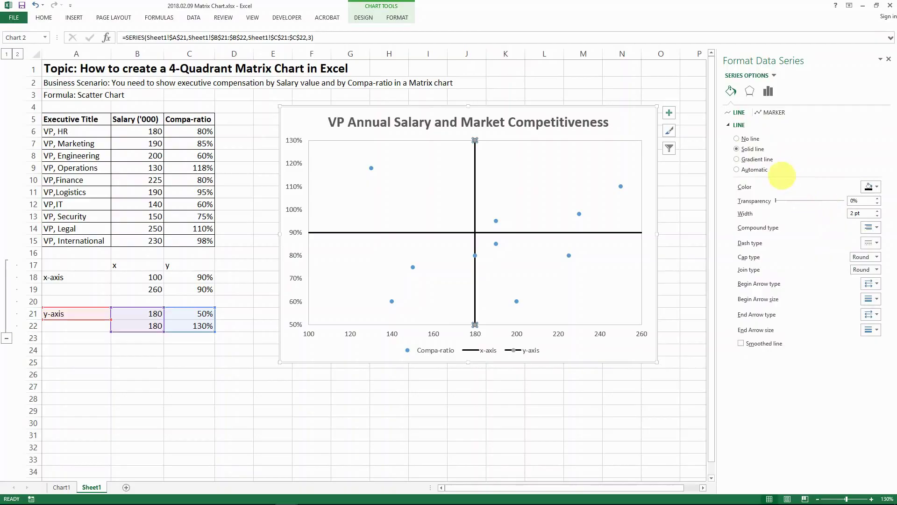
Set the y-axis series markers to None and deselect the chart.
click(772, 112)
click(755, 125)
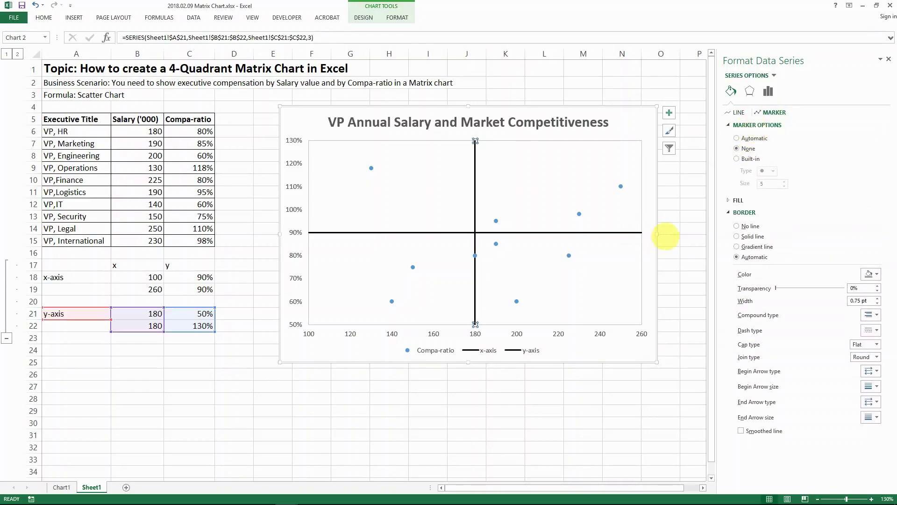
click(673, 233)
click(662, 373)
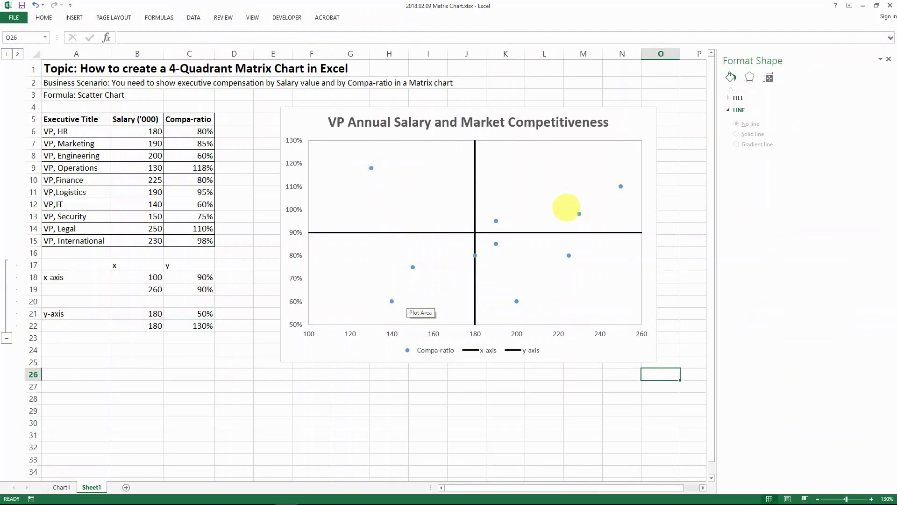
Add data labels to the Compa-ratio series points.
click(371, 168)
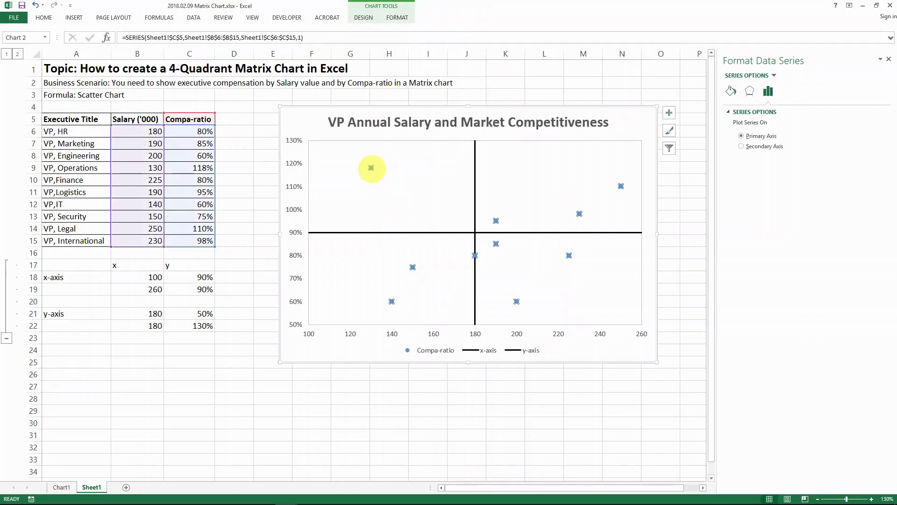
right_click(371, 168)
mouse_move(404, 234)
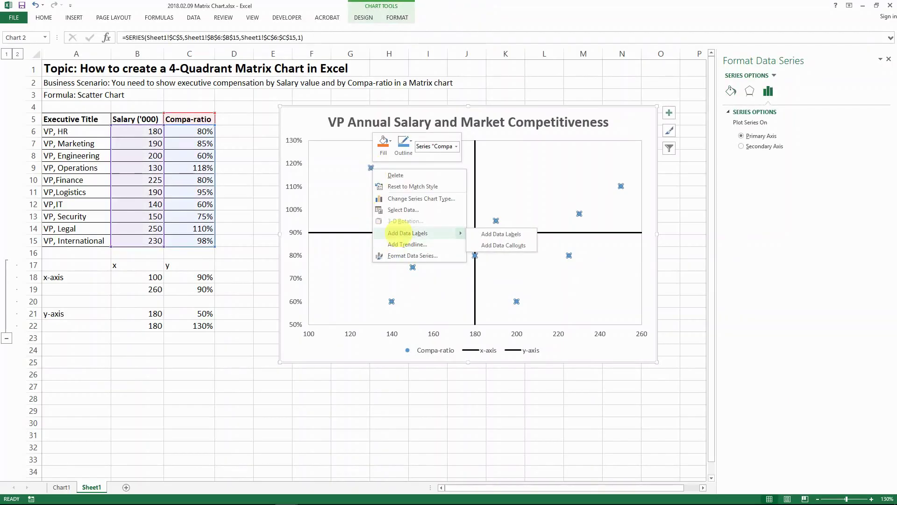
click(513, 233)
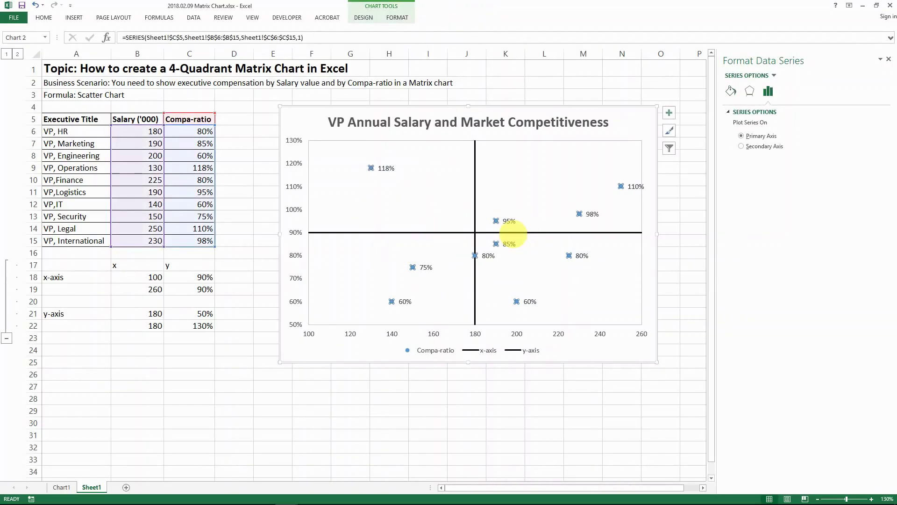
Make the data labels show the executive titles from cells A6:A15, with Y values and leader lines turned off.
click(386, 169)
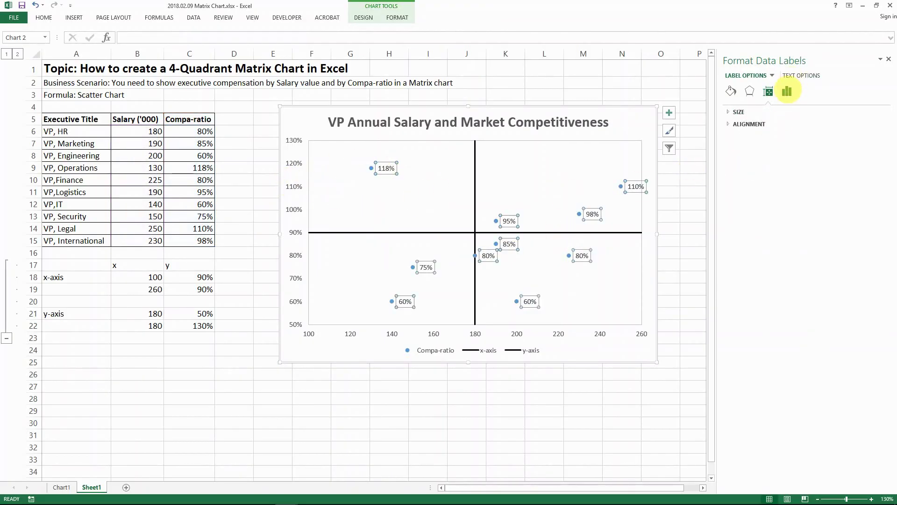
click(800, 76)
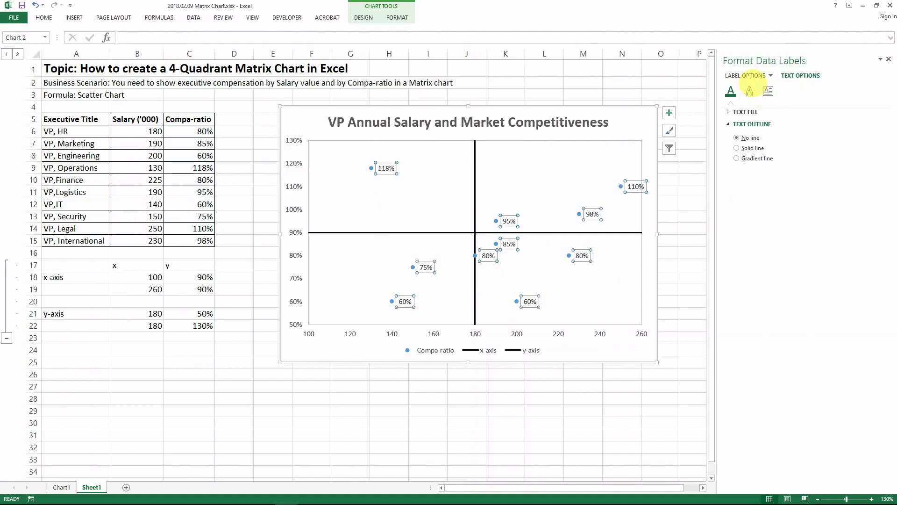
click(747, 75)
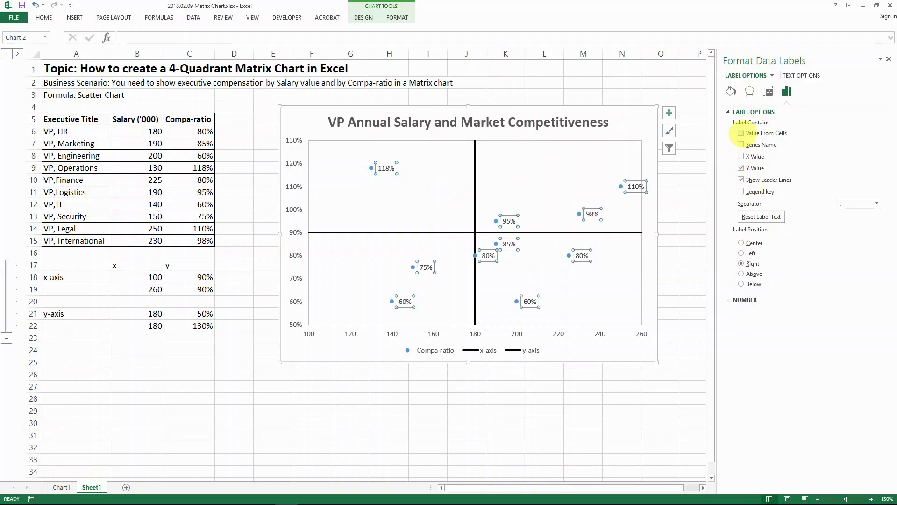
click(740, 133)
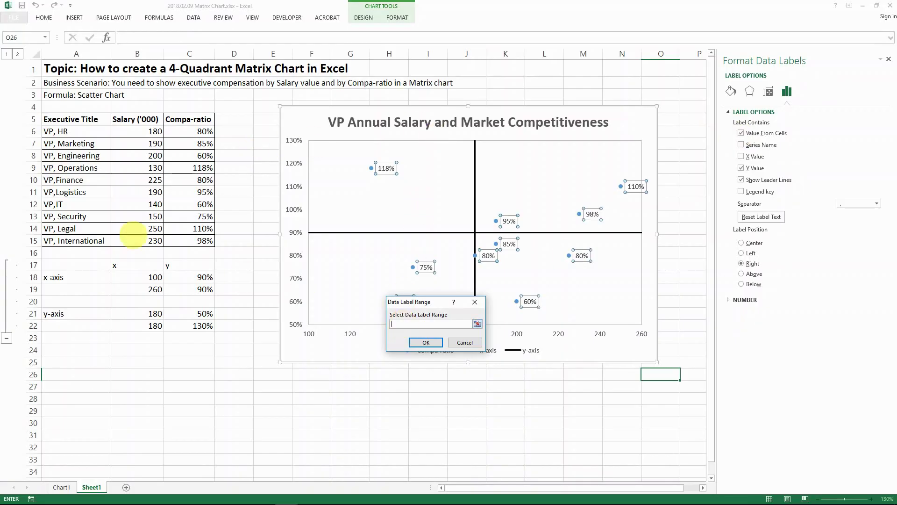
drag(88, 132, 90, 242)
click(425, 342)
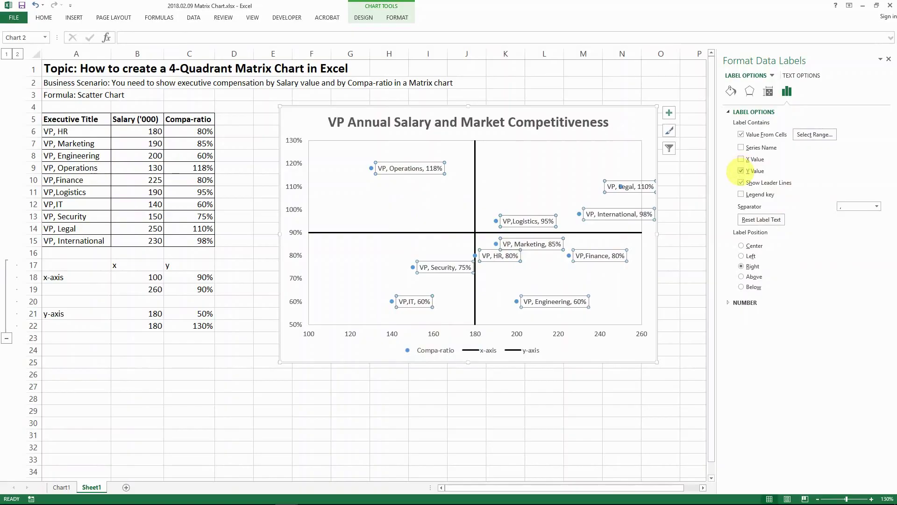
click(741, 171)
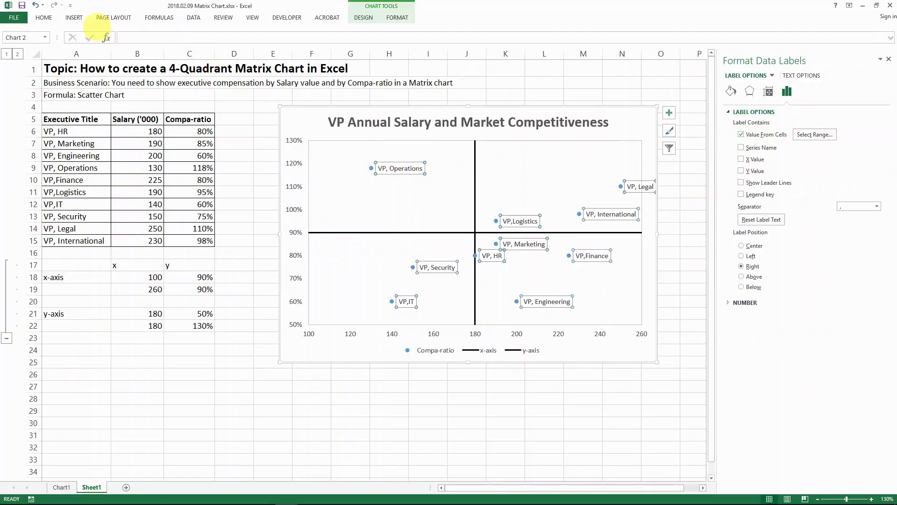
Increase the data labels' font size to 10 and make them bold.
click(43, 17)
click(152, 33)
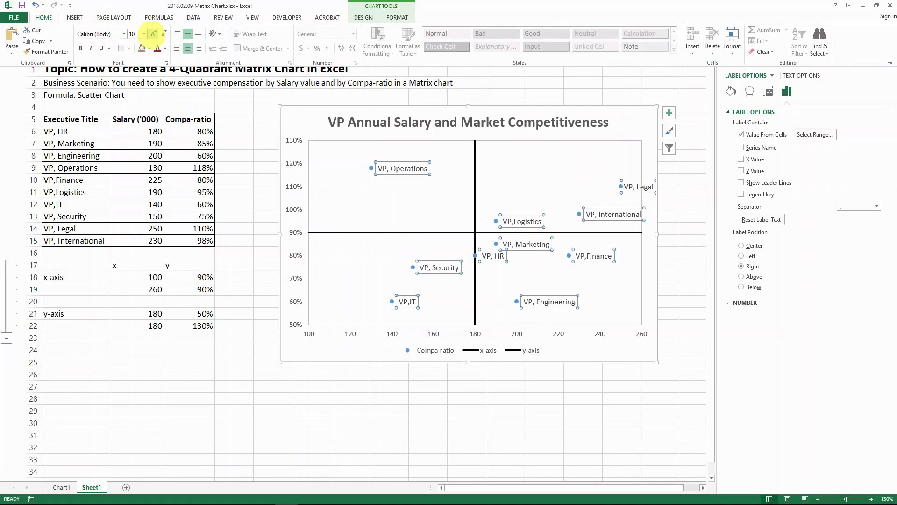
click(81, 48)
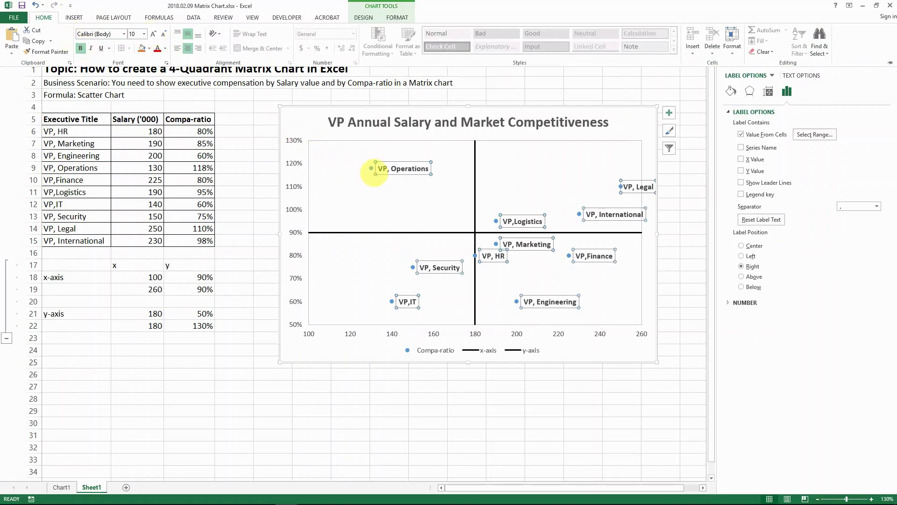
Set the Compa-ratio series' built-in marker size to 8.
click(371, 168)
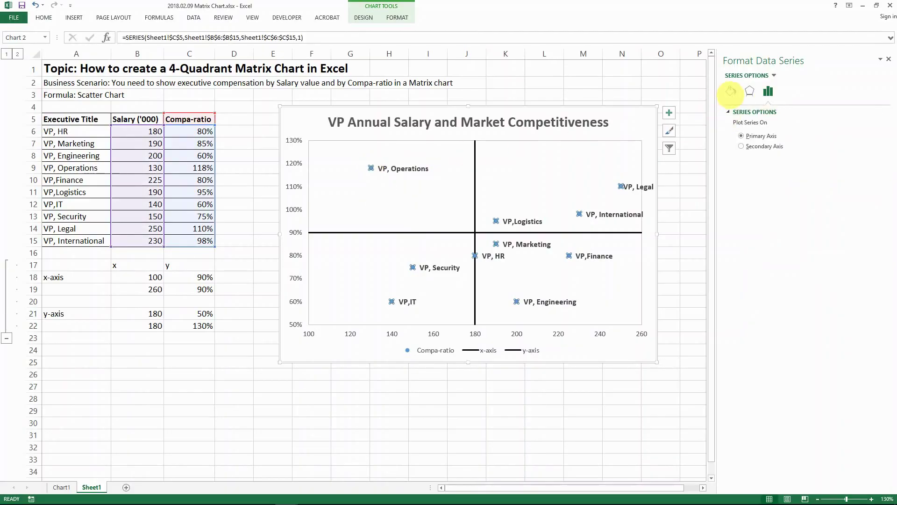
click(731, 91)
click(772, 112)
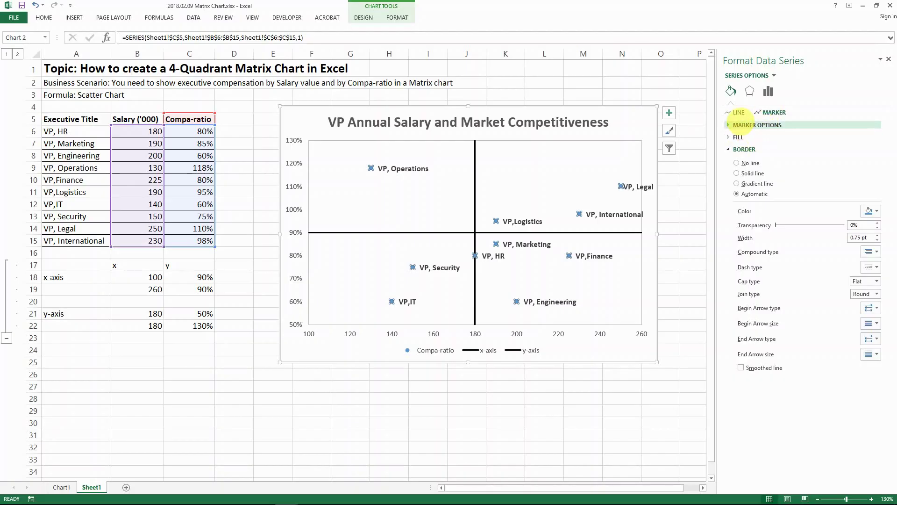
click(748, 125)
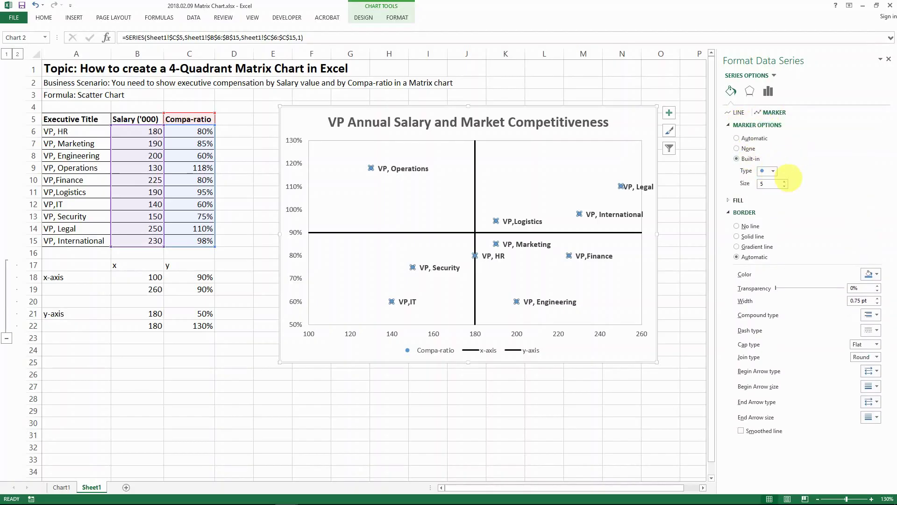
click(784, 181)
click(784, 181)
click(785, 181)
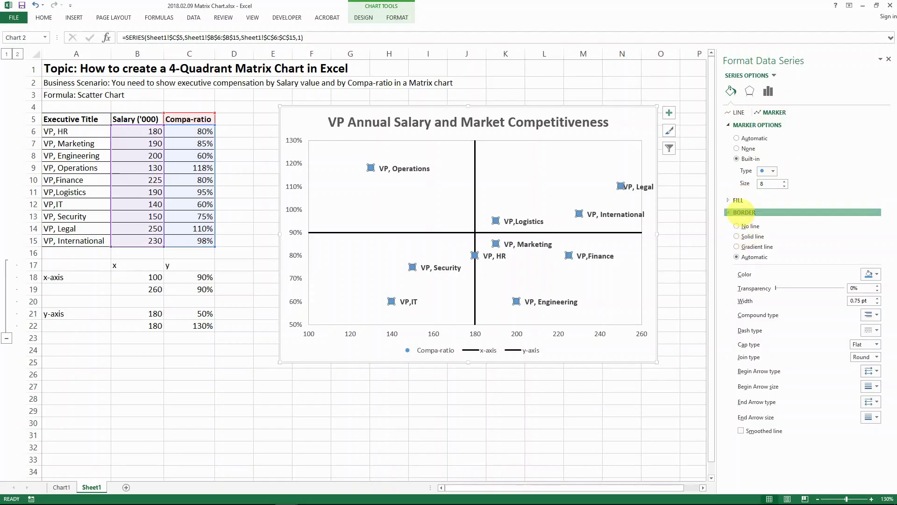
Remove the border line from the Compa-ratio markers and deselect the series.
click(744, 213)
click(744, 213)
click(738, 227)
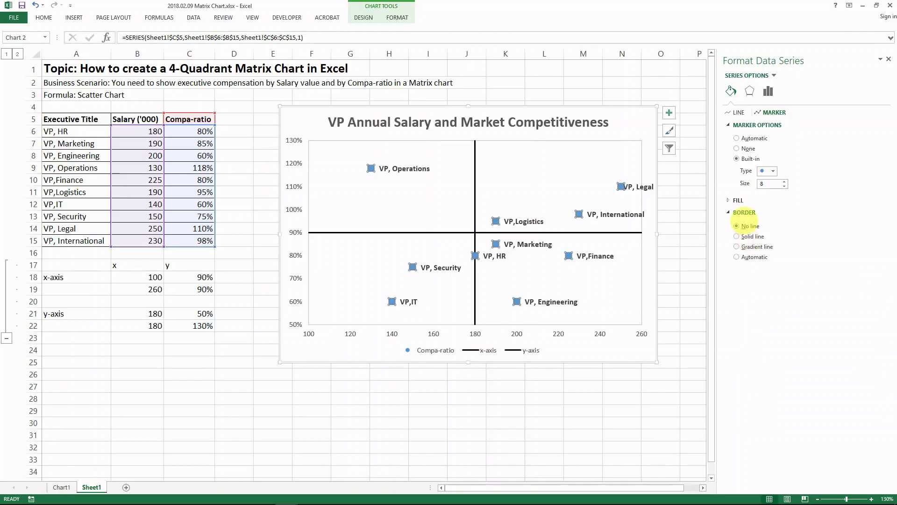
click(601, 179)
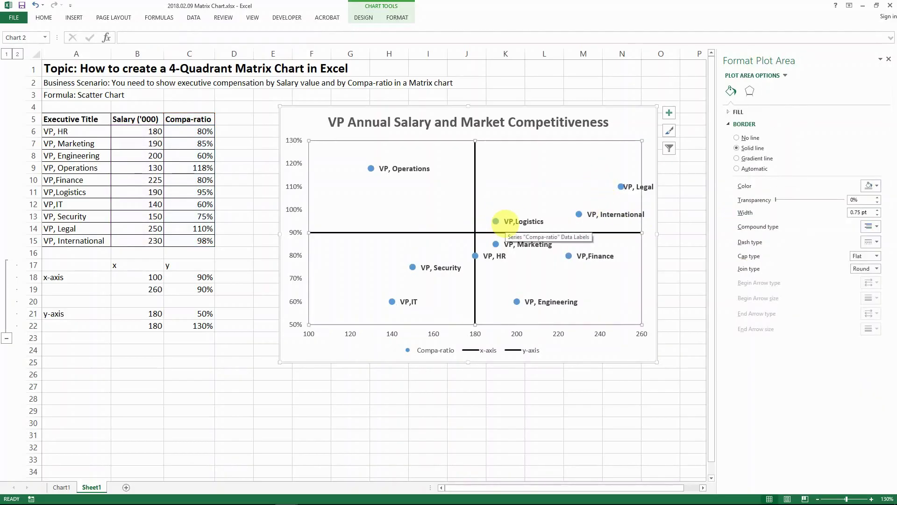
Delete the chart's legend, and move the chart closer to the data table with the formatting pane closed.
click(447, 351)
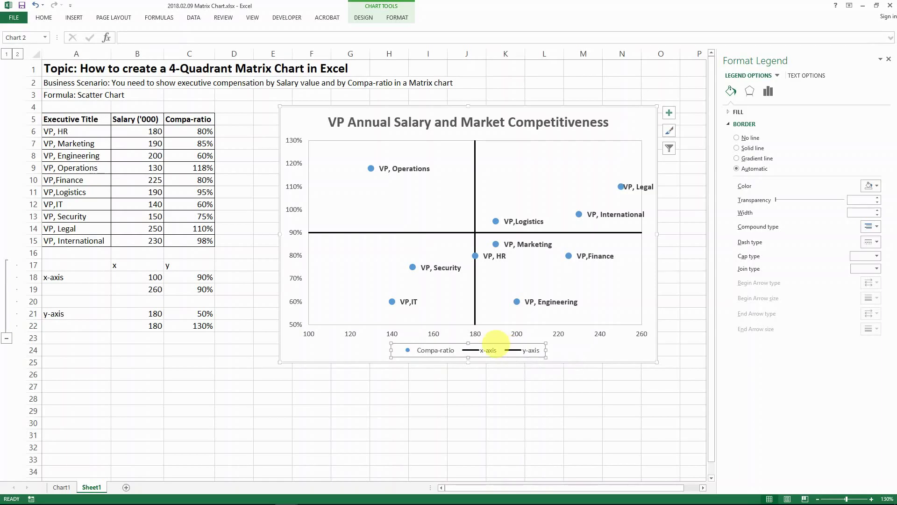
key(Delete)
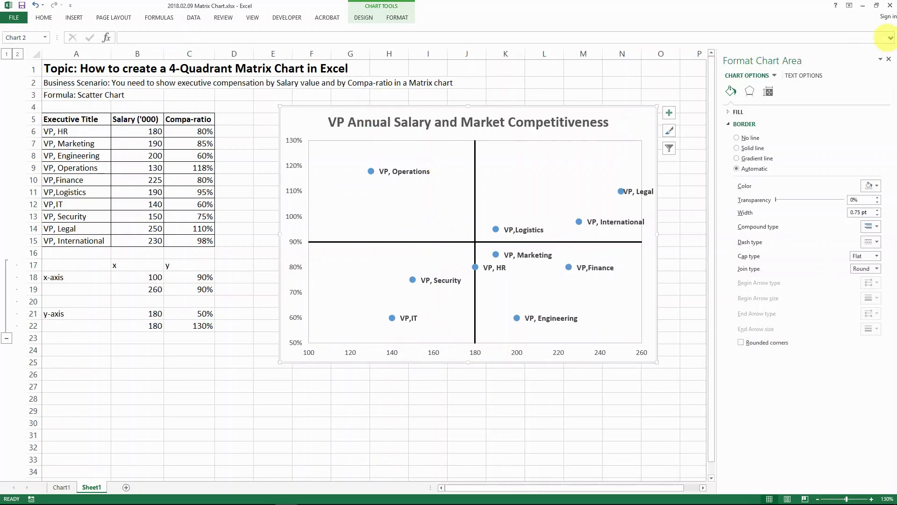
click(888, 59)
drag(475, 107, 418, 95)
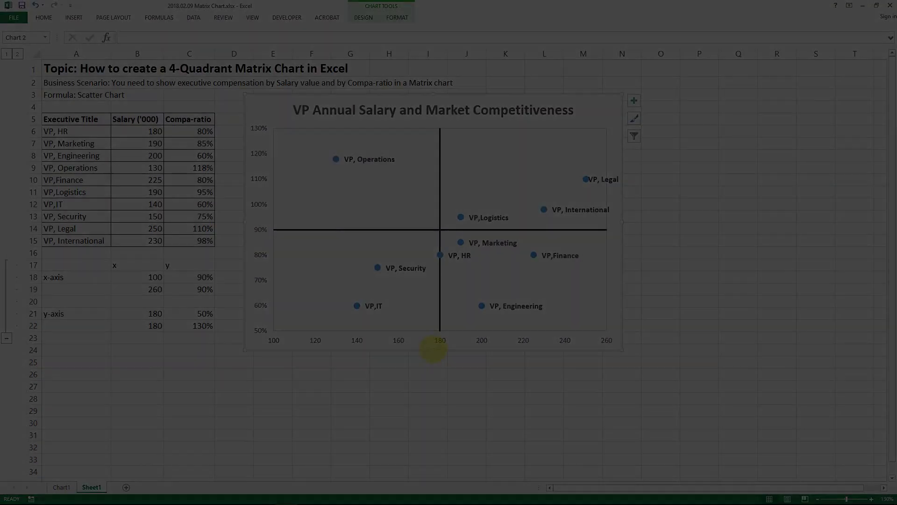